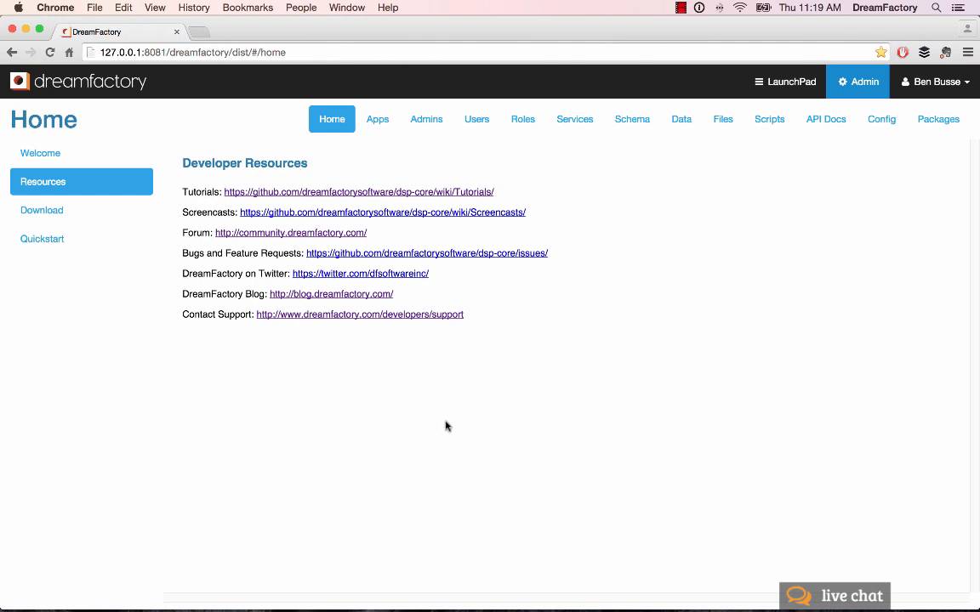
Open the Download section of the home page and examine the available server, cloud and desktop installers
left_click(51, 210)
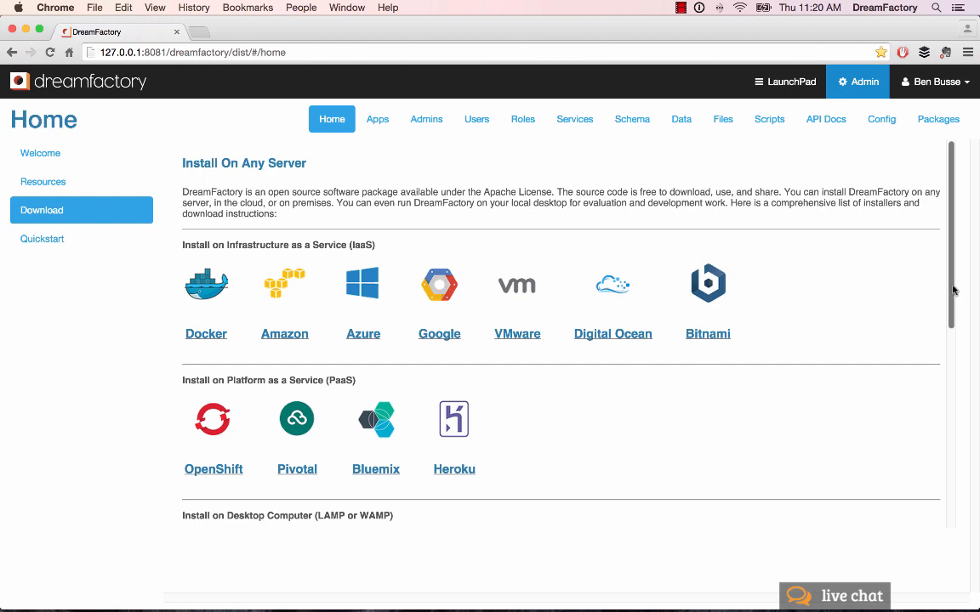
left_click_drag(952, 293, 951, 255)
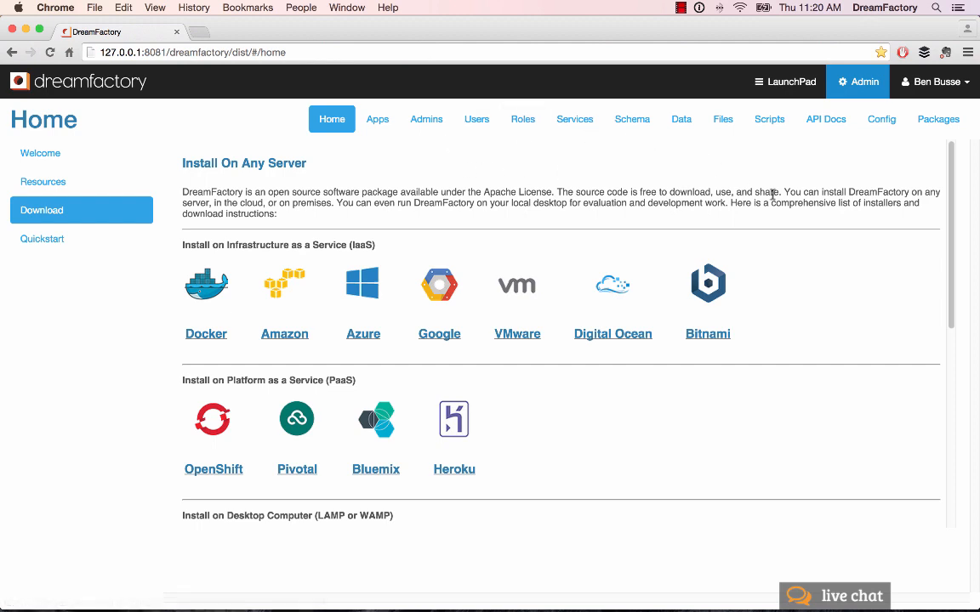
Start creating a new service and set its service type to SQL DB
left_click(576, 121)
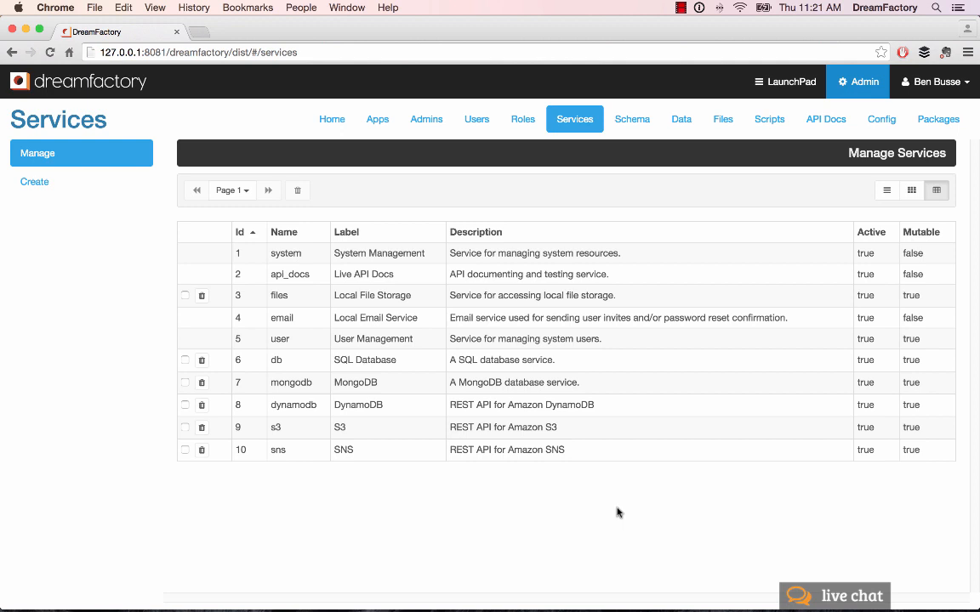
left_click(83, 183)
left_click(321, 308)
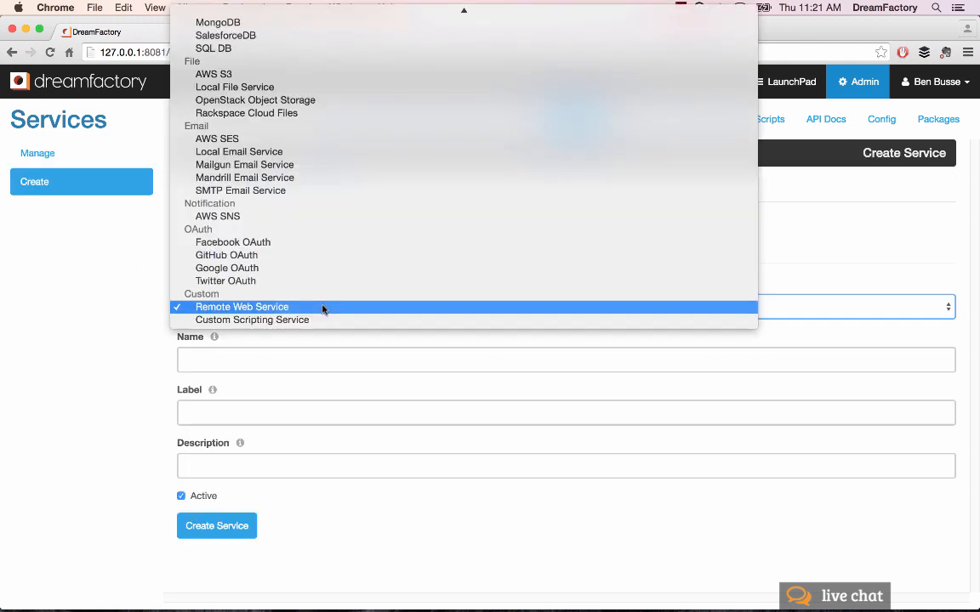
mouse_move(301, 4)
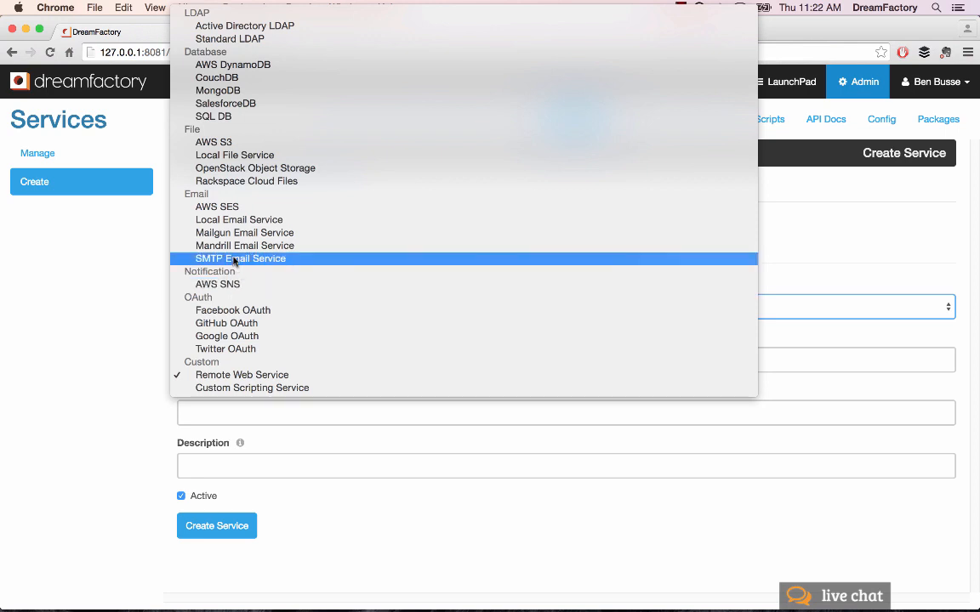
left_click(222, 117)
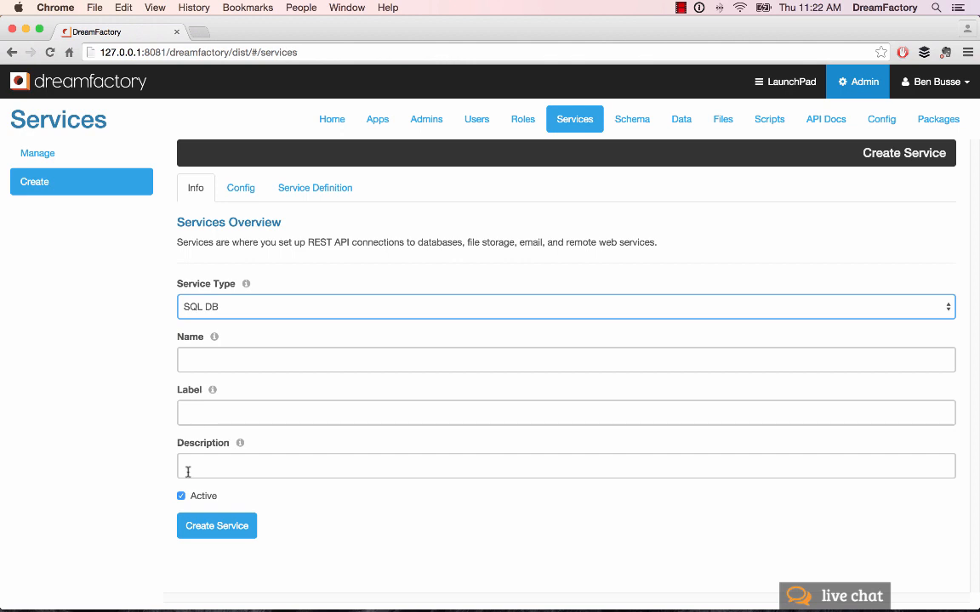
In the new service's configuration, set the database driver to MySQL
left_click(239, 188)
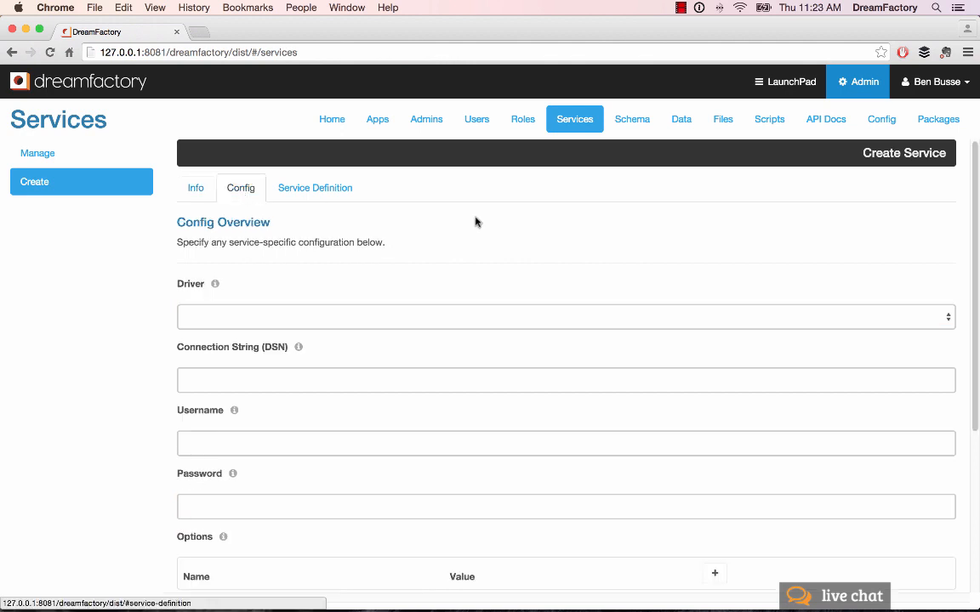
scroll(958, 319, "down", 3)
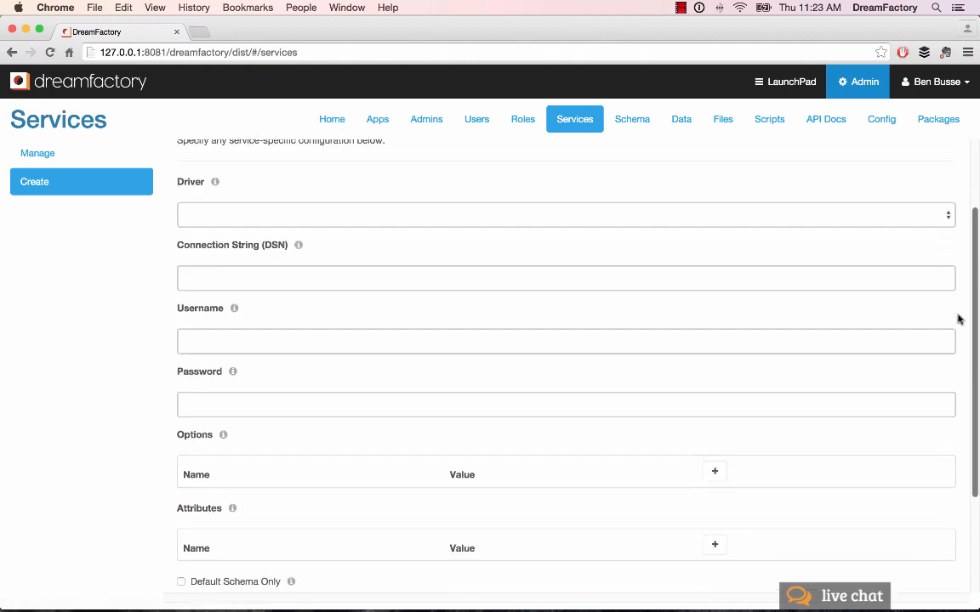
scroll(959, 319, "up", 2)
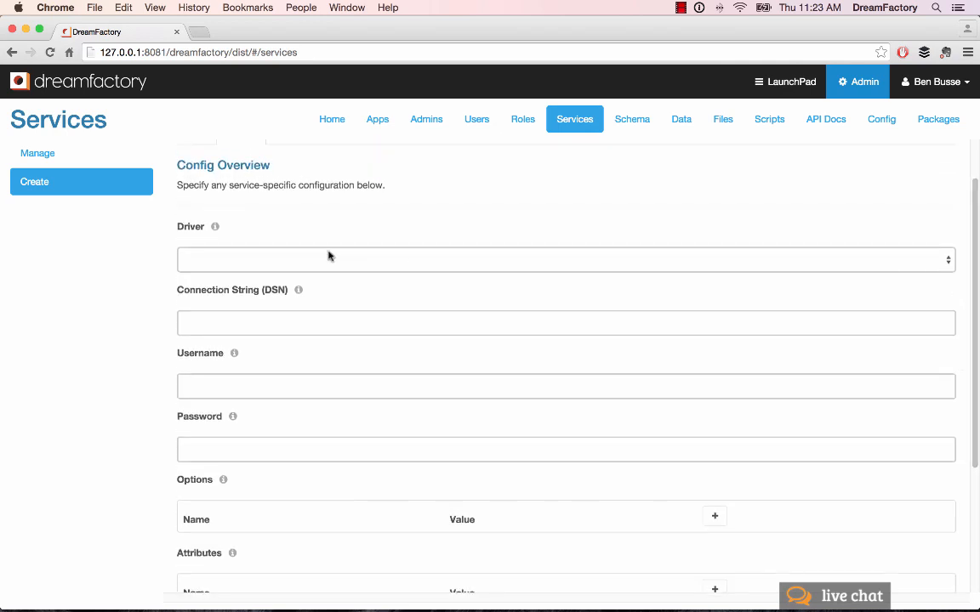
left_click(291, 260)
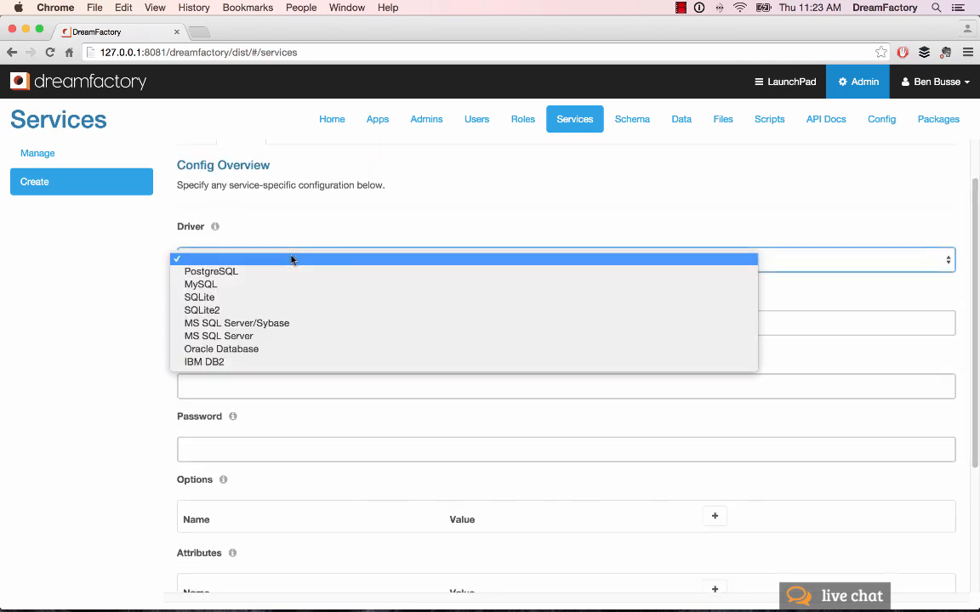
left_click(267, 285)
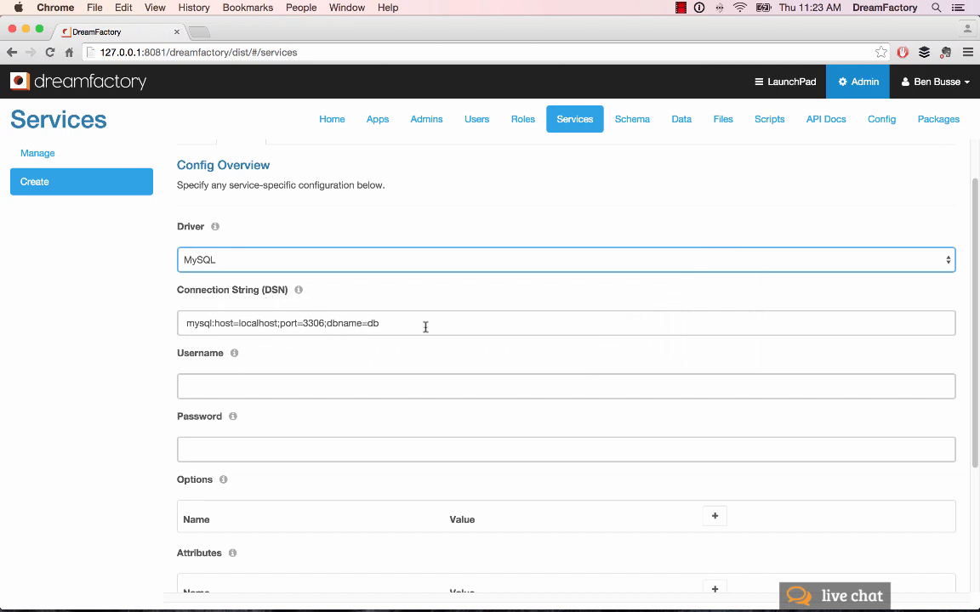
Review the MySQL connection, options, attributes and caching fields, and return to the service list without creating the service
scroll(425, 327, "down", 4)
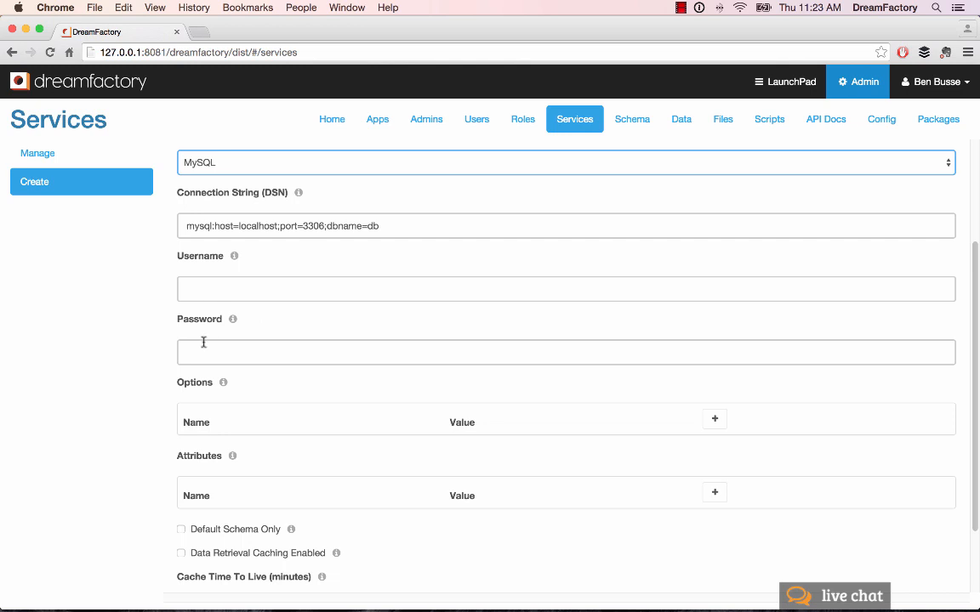
scroll(203, 342, "down", 2)
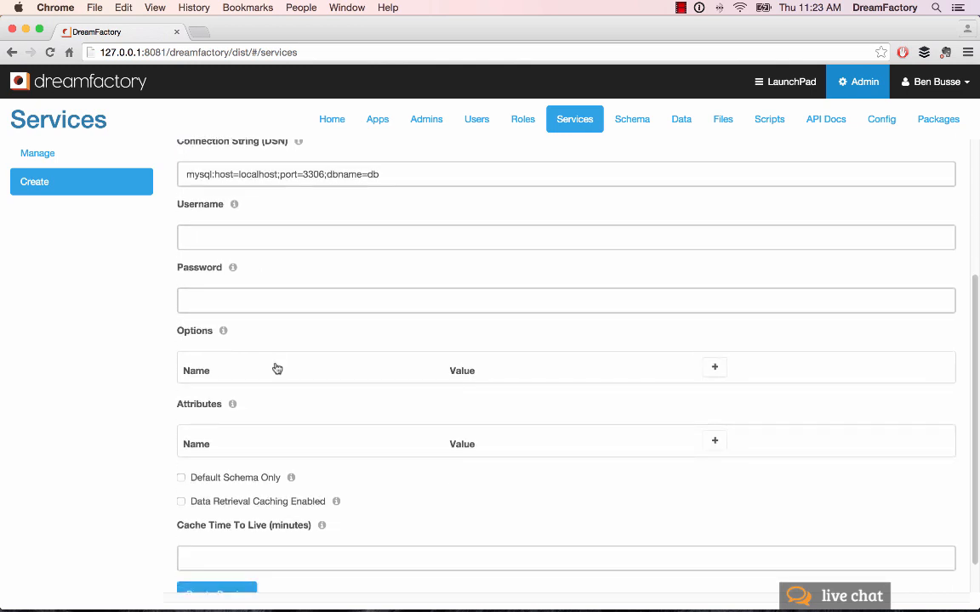
scroll(276, 369, "down", 2)
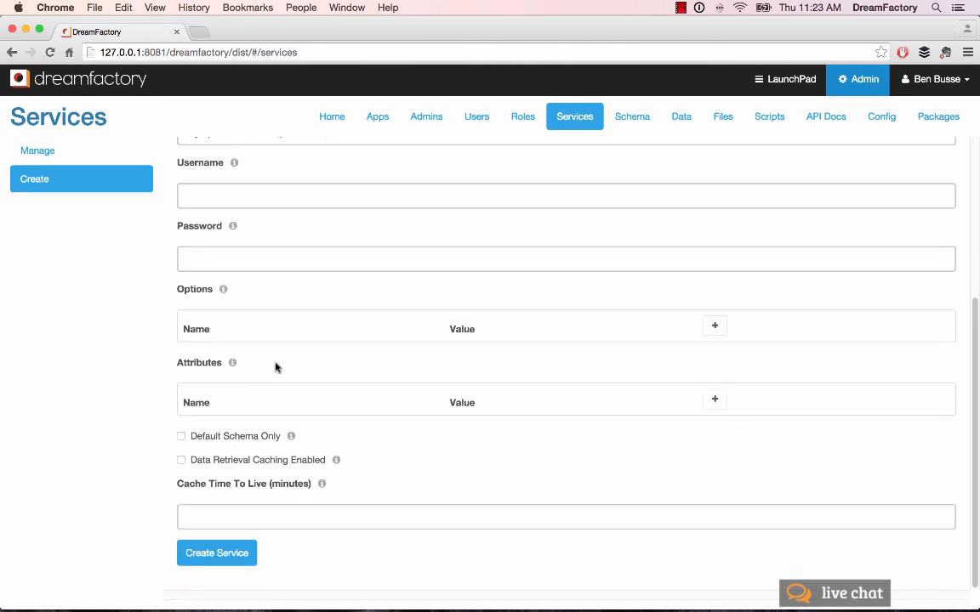
scroll(276, 368, "up", 6)
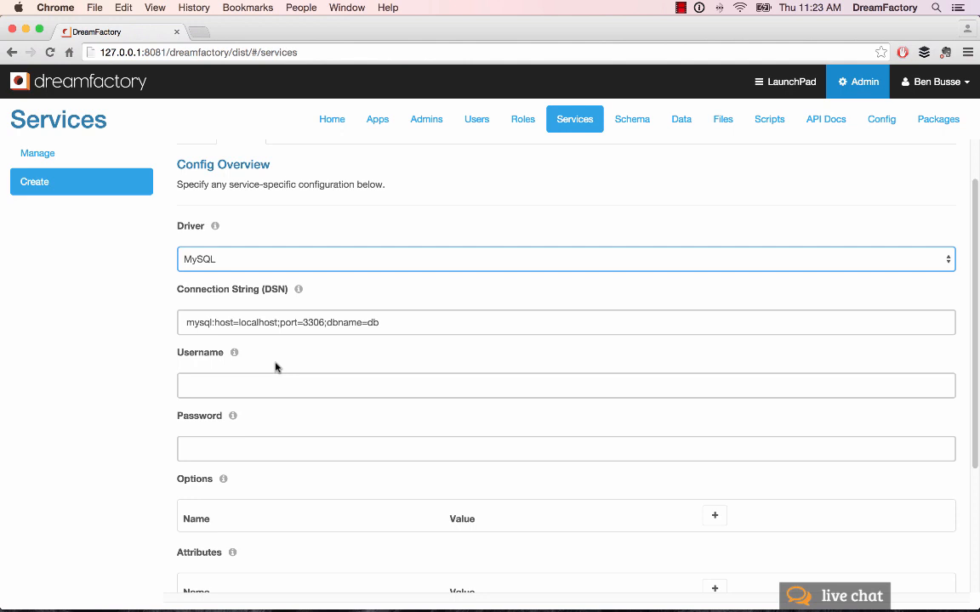
scroll(275, 366, "up", 3)
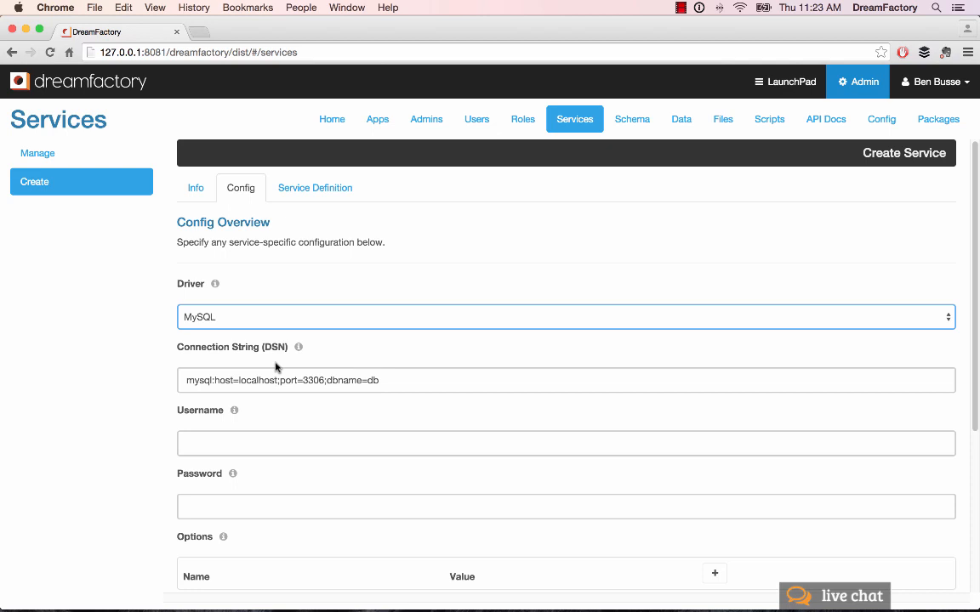
left_click(194, 190)
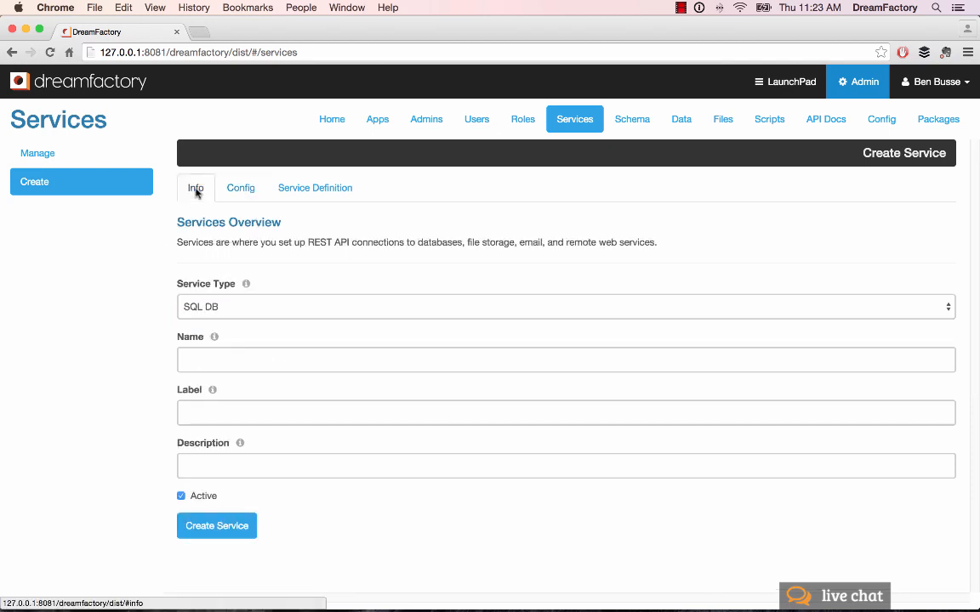
left_click(20, 155)
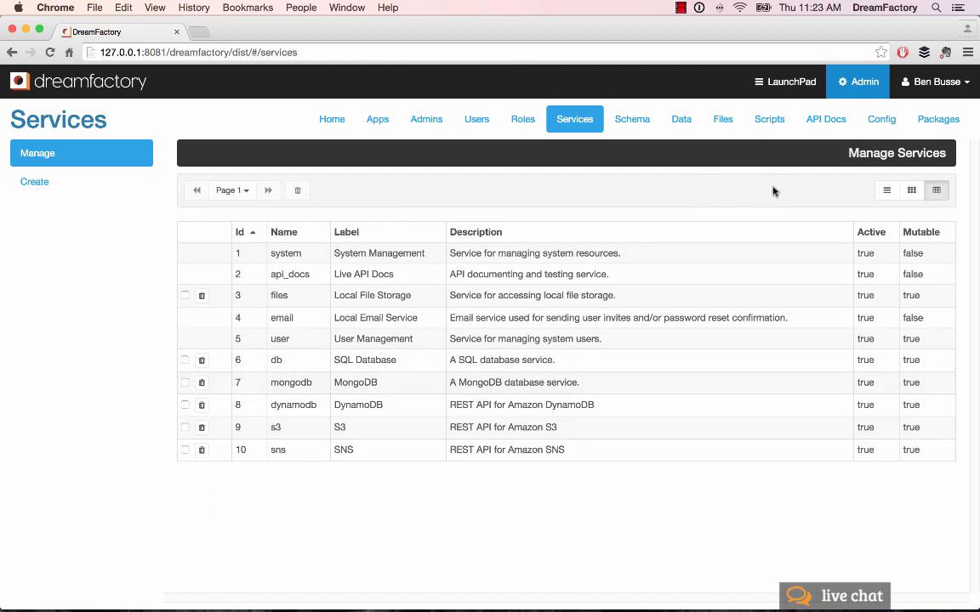
Open the live API documentation and expand the operations of the db SQL database service
left_click(828, 120)
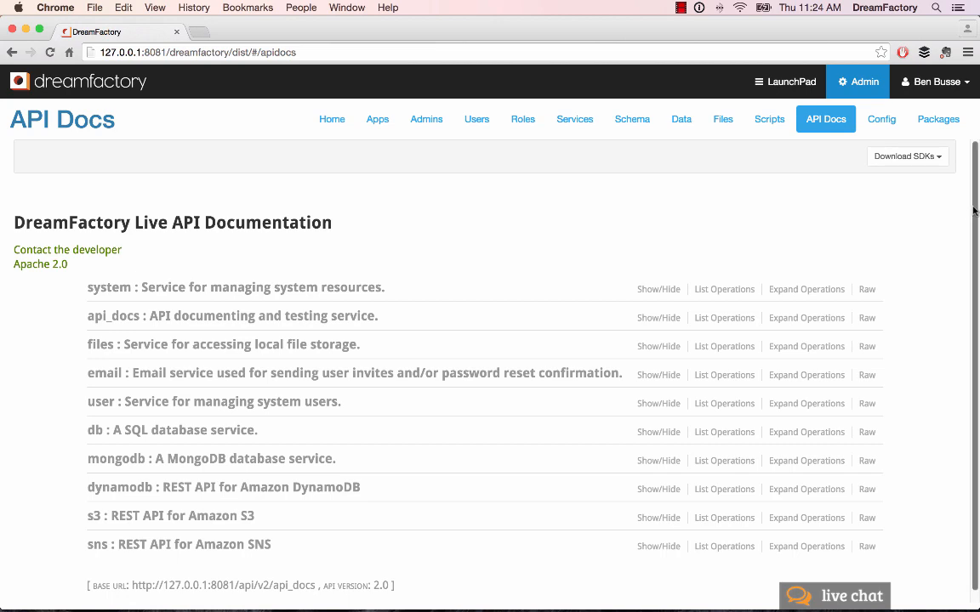
scroll(956, 323, "down", 1)
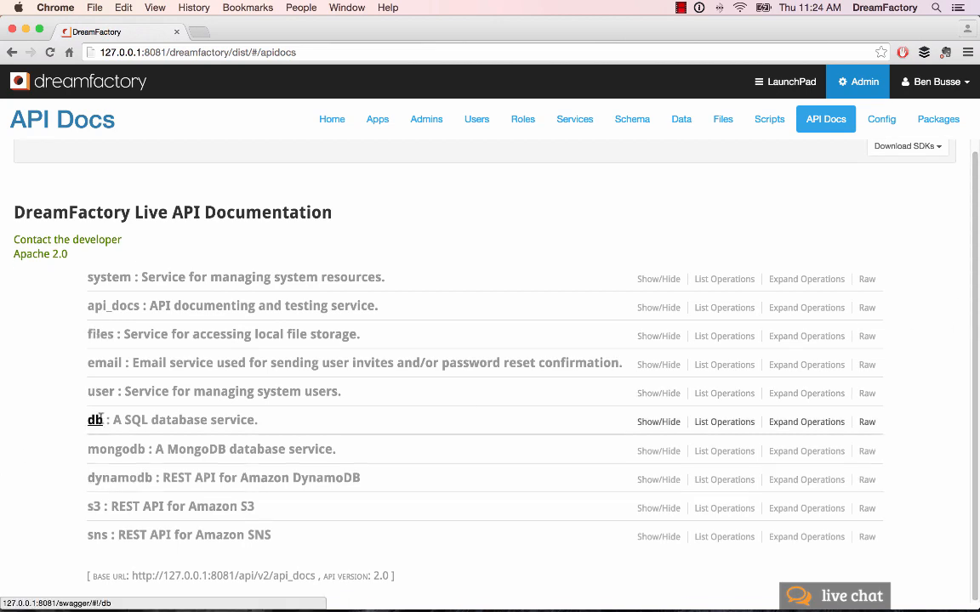
left_click(91, 420)
Examine the db service's REST endpoints for schemas, tables, records, stored procedures and functions
scroll(615, 310, "down", 5)
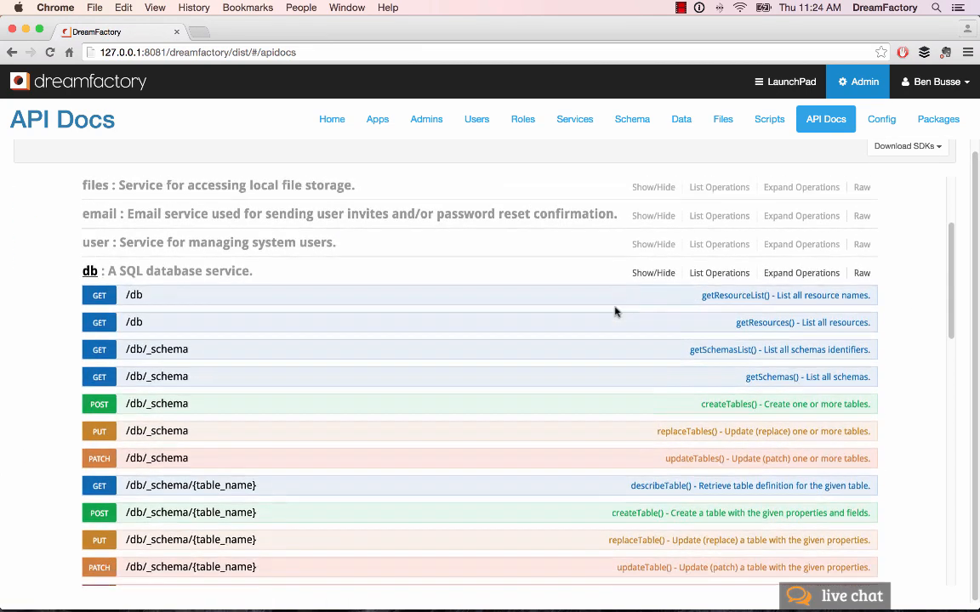
scroll(614, 311, "down", 1)
scroll(615, 311, "down", 1)
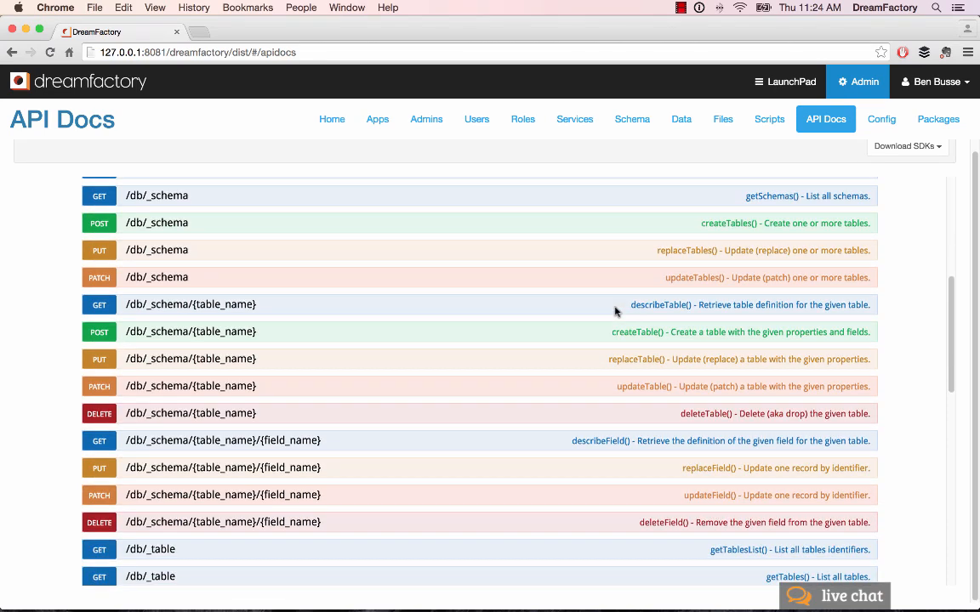
scroll(614, 311, "down", 1)
scroll(615, 311, "down", 3)
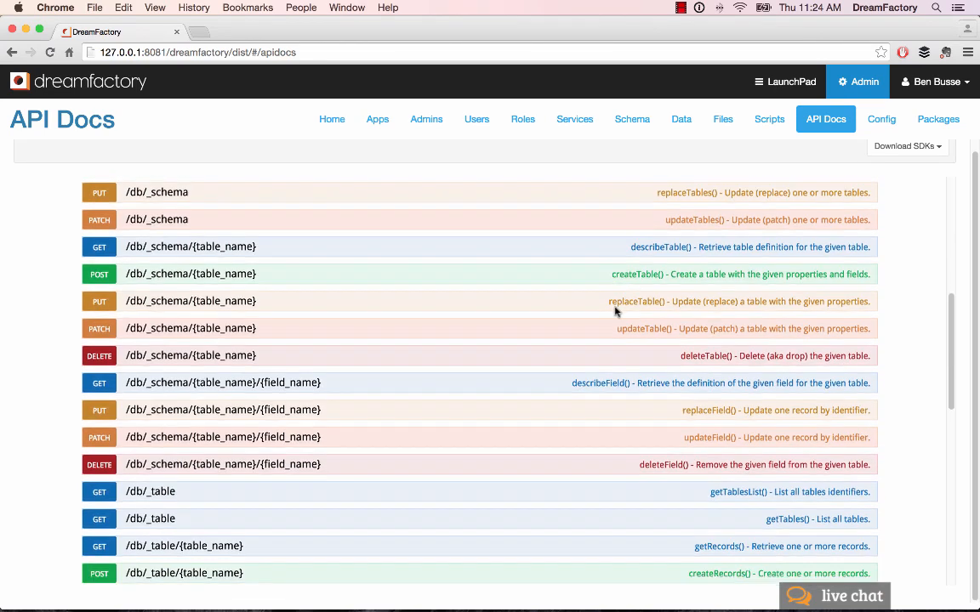
scroll(614, 311, "down", 5)
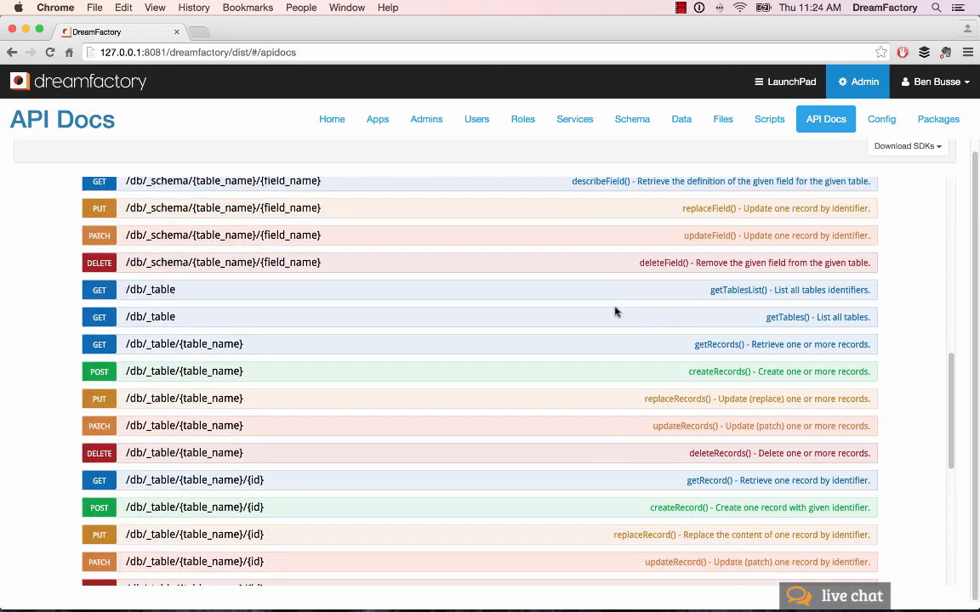
scroll(614, 311, "down", 4)
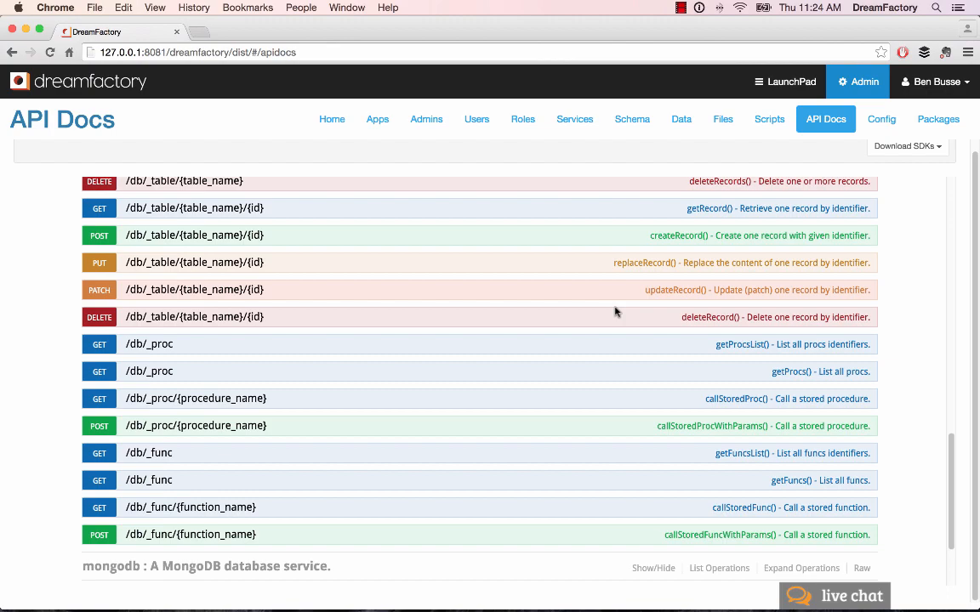
scroll(615, 311, "up", 17)
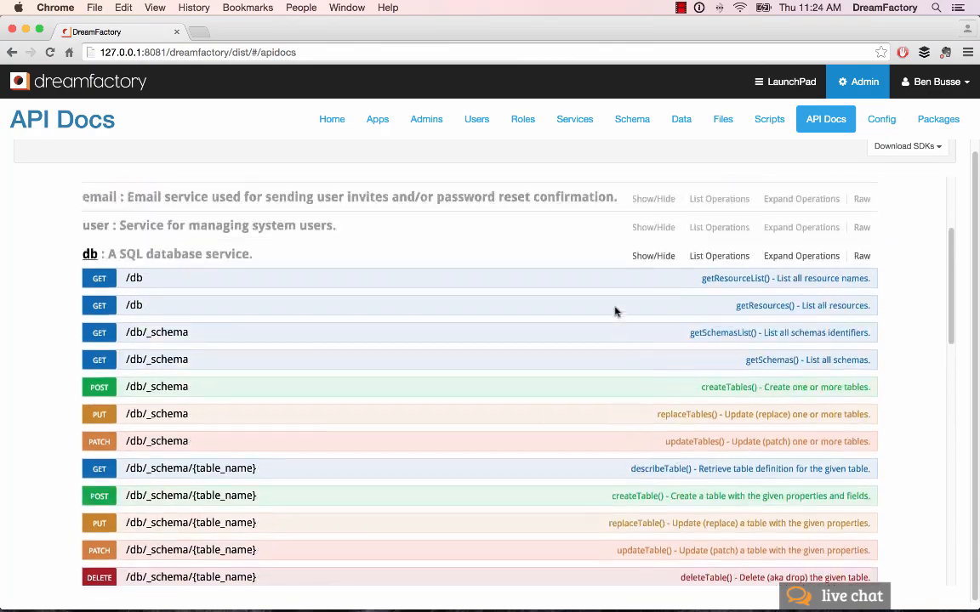
scroll(614, 311, "down", 13)
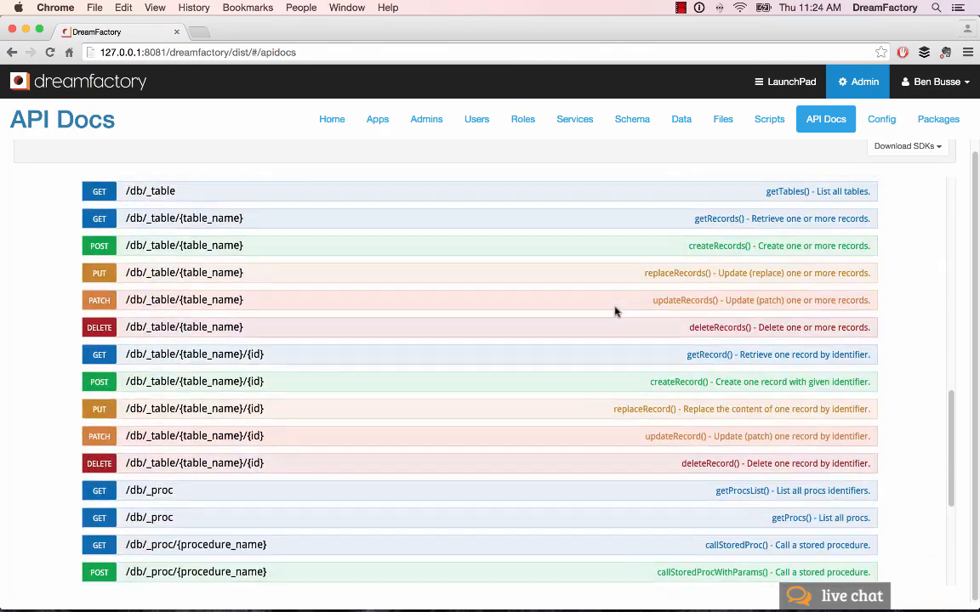
scroll(614, 311, "down", 7)
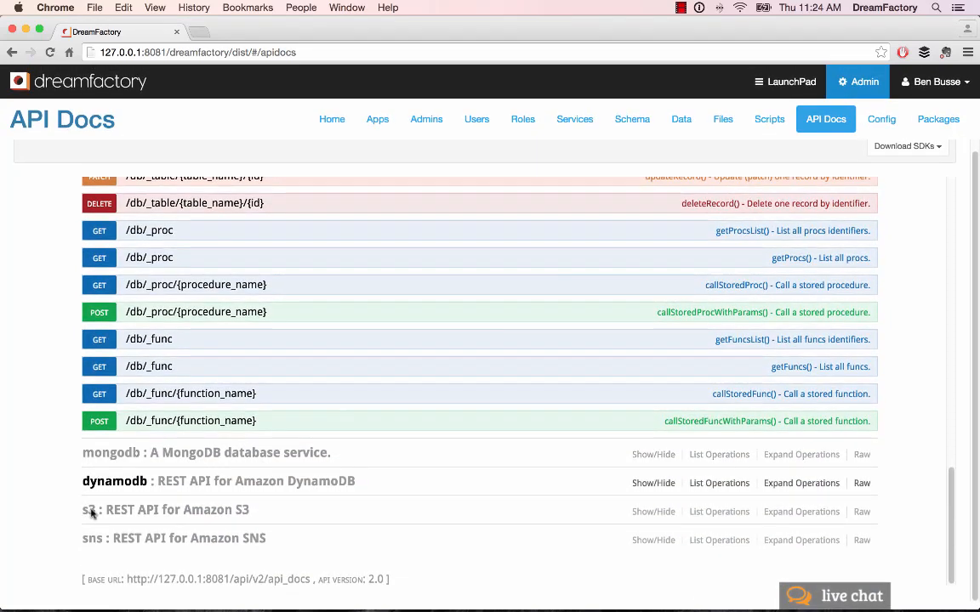
Expand the mongodb service's operations and review its schema, table and record endpoints
left_click(97, 454)
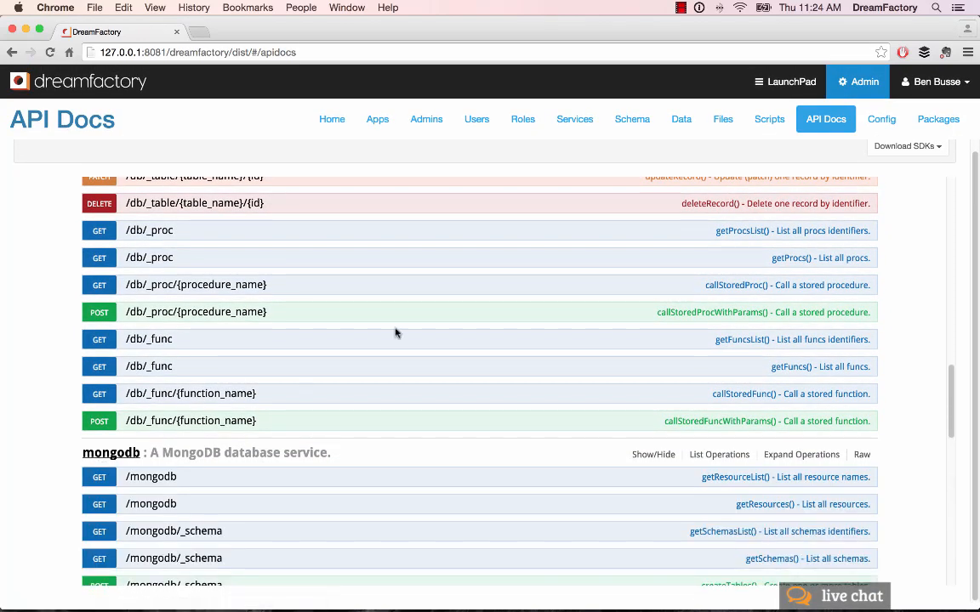
scroll(396, 332, "down", 5)
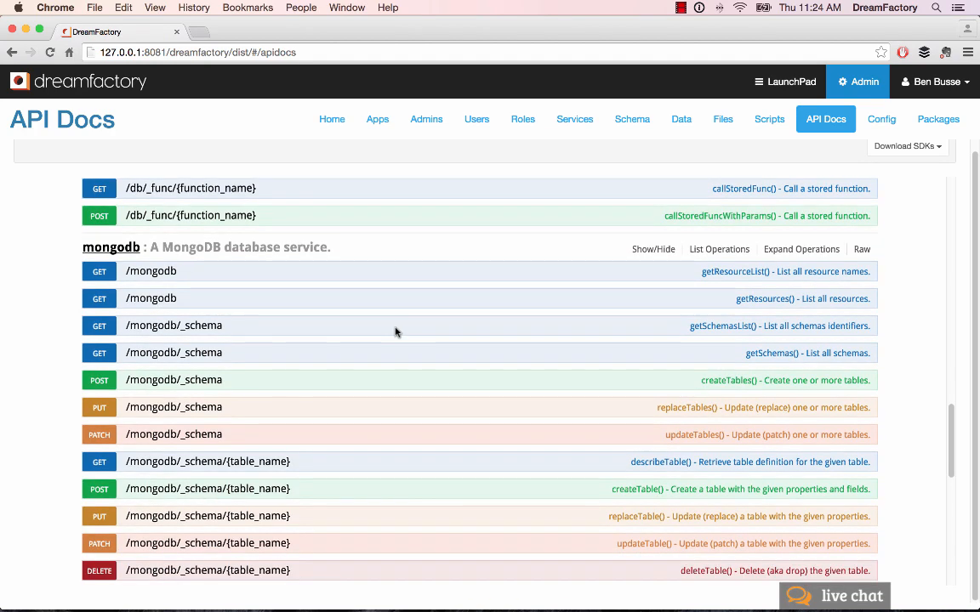
scroll(395, 333, "down", 2)
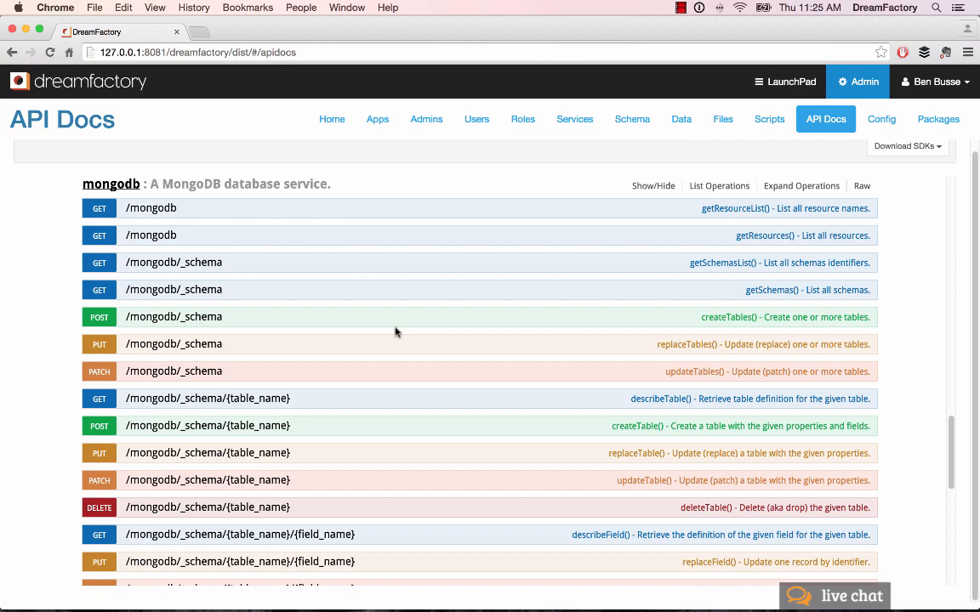
scroll(394, 331, "down", 8)
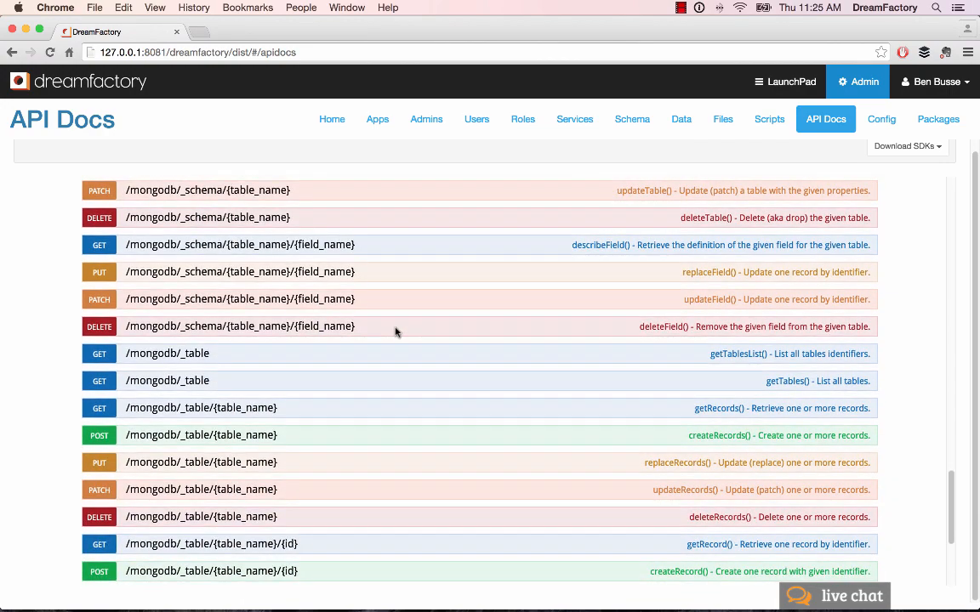
scroll(395, 331, "down", 6)
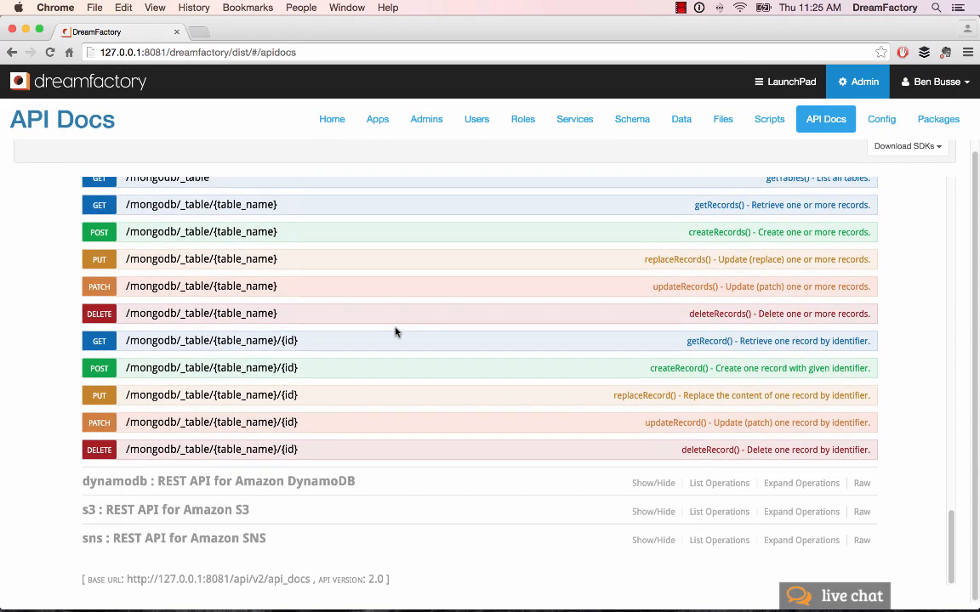
Expand the Amazon S3 service's operations and review its folder and file endpoints
left_click(88, 510)
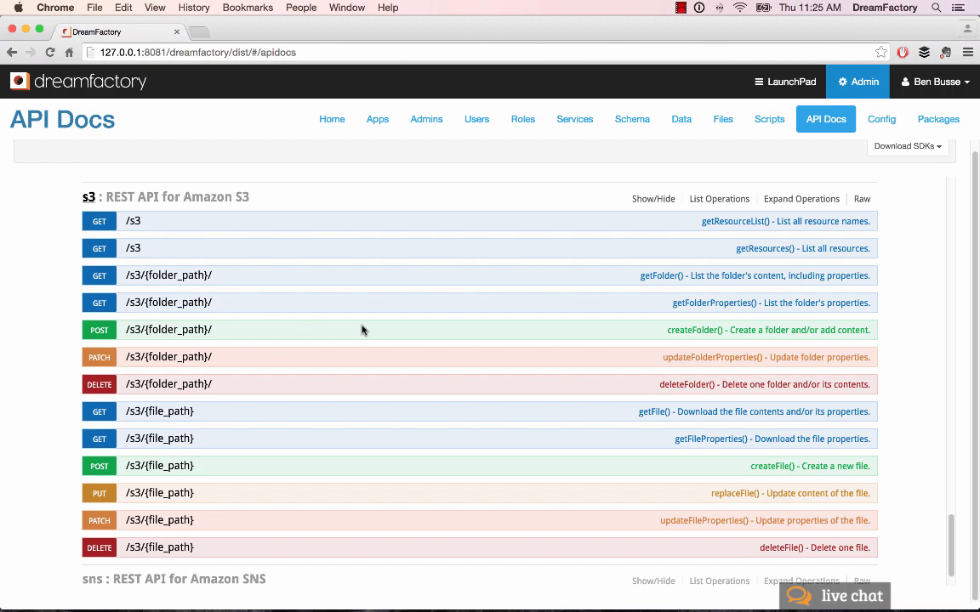
scroll(362, 330, "up", 10)
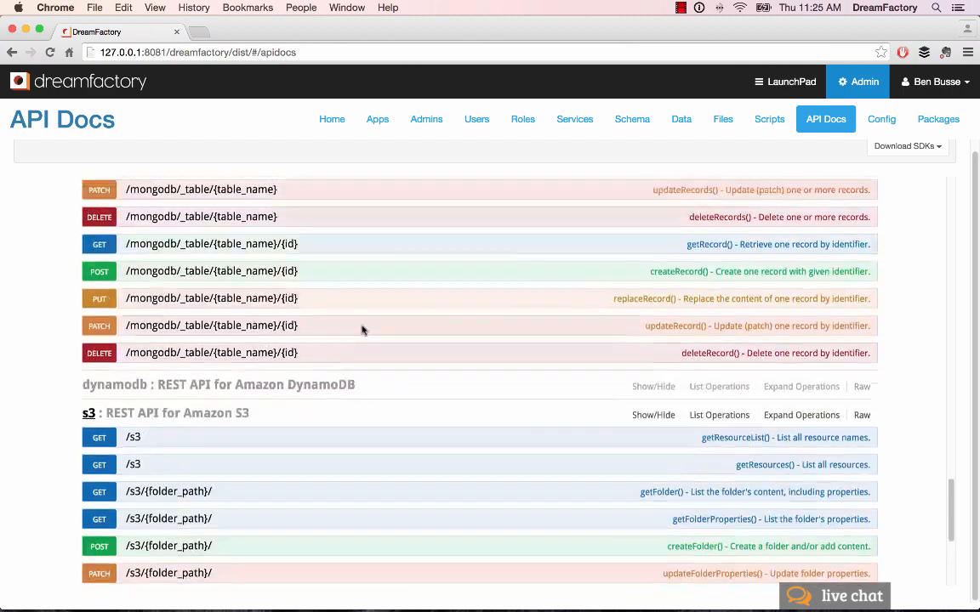
Review the db service's schema, field, table and record endpoints once more
scroll(362, 330, "up", 15)
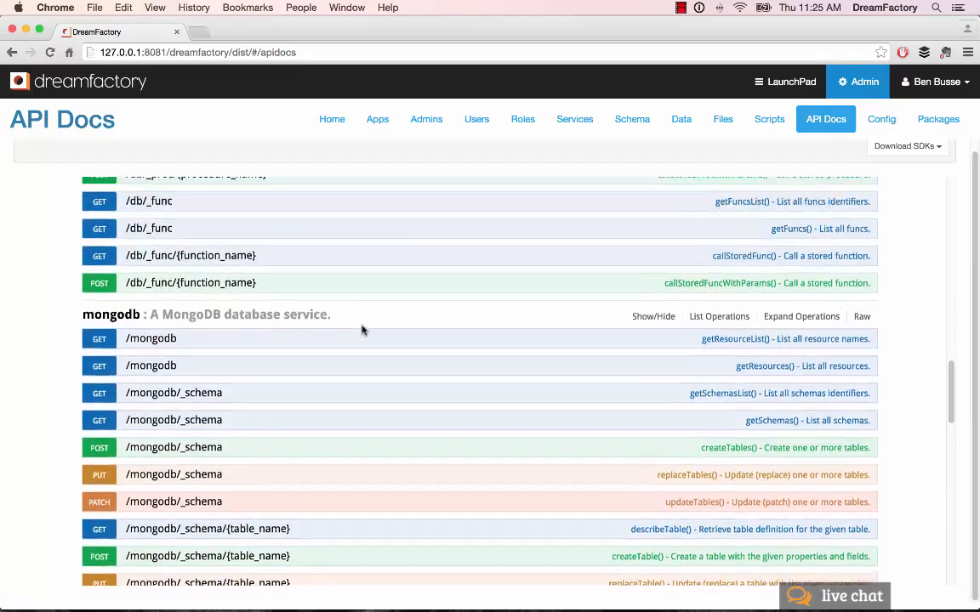
scroll(361, 330, "up", 8)
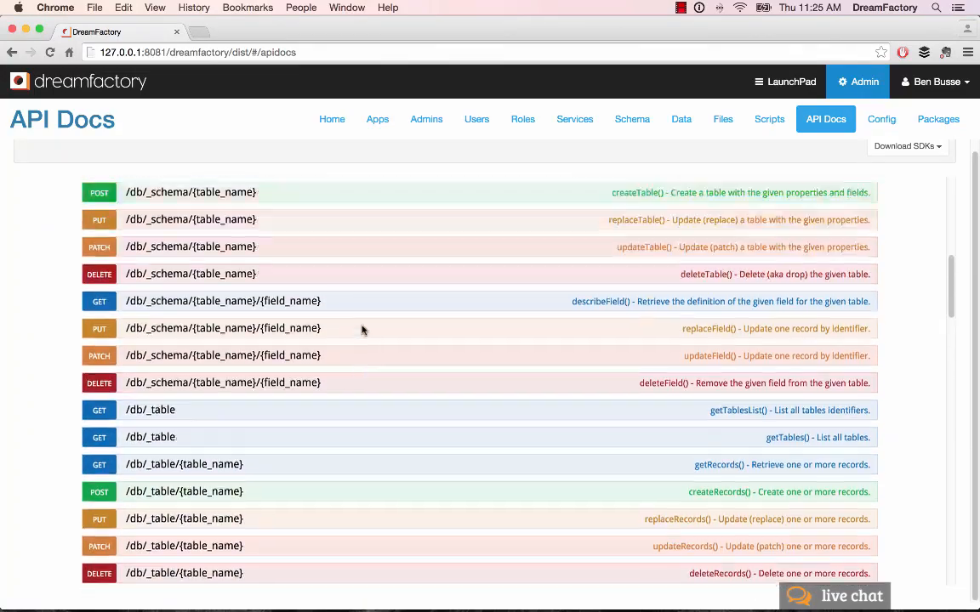
scroll(361, 330, "up", 3)
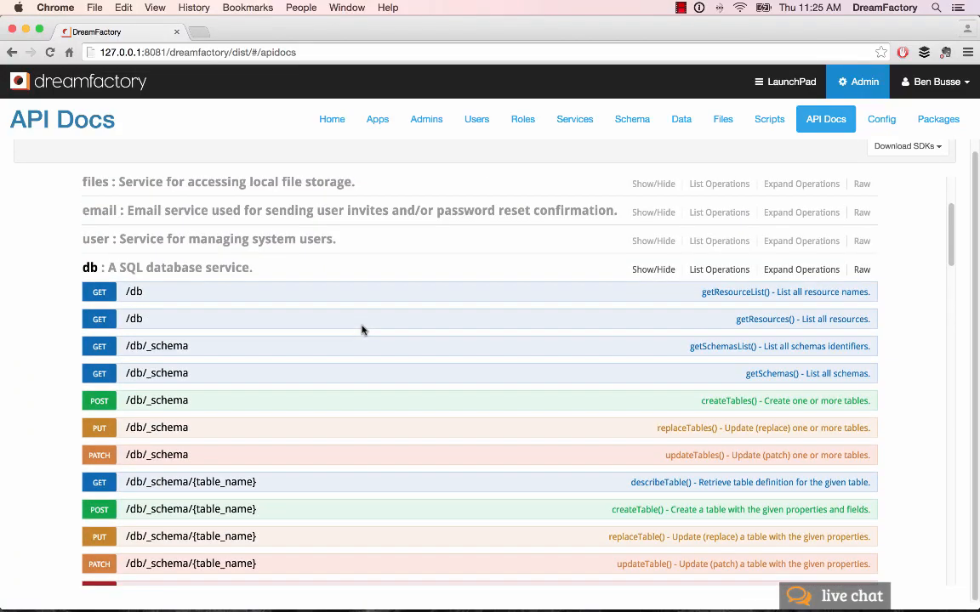
scroll(361, 330, "down", 2)
scroll(361, 330, "down", 1)
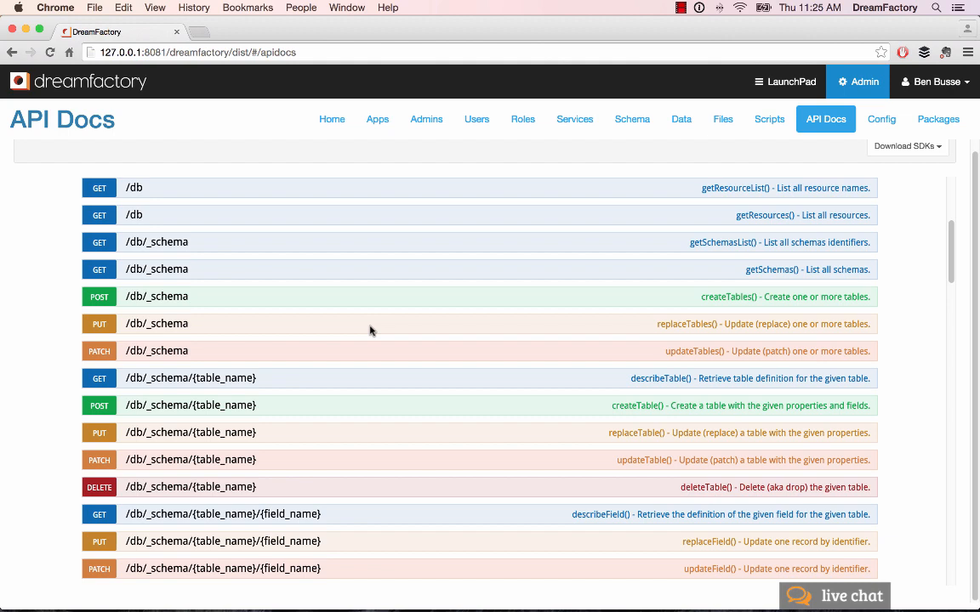
scroll(369, 330, "down", 6)
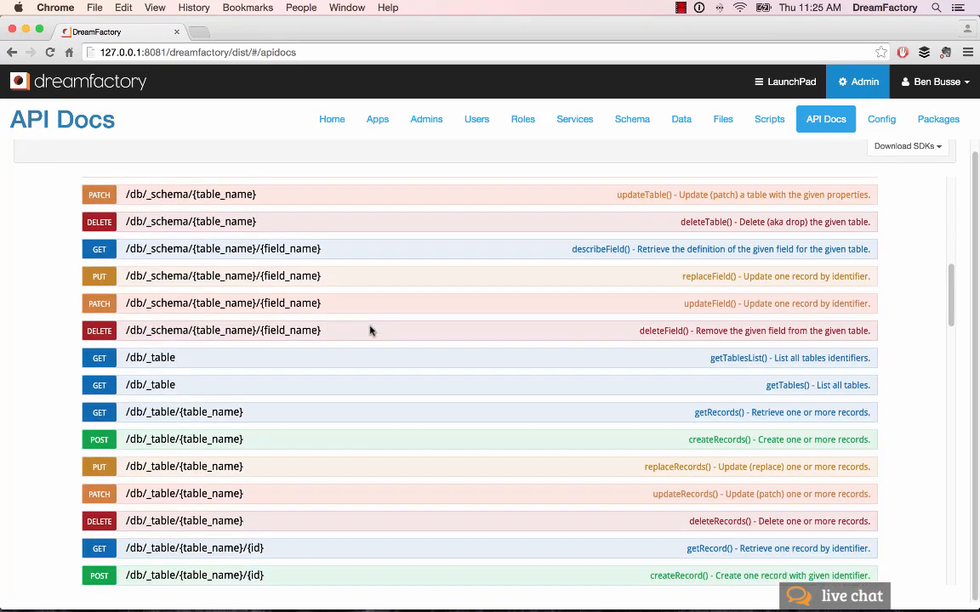
scroll(370, 330, "down", 1)
scroll(370, 330, "down", 2)
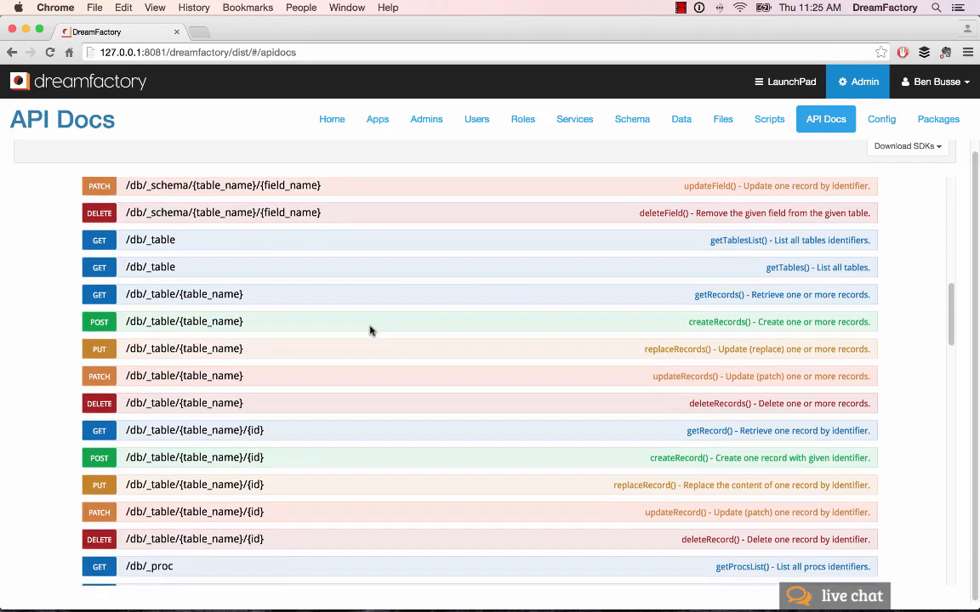
scroll(370, 330, "down", 1)
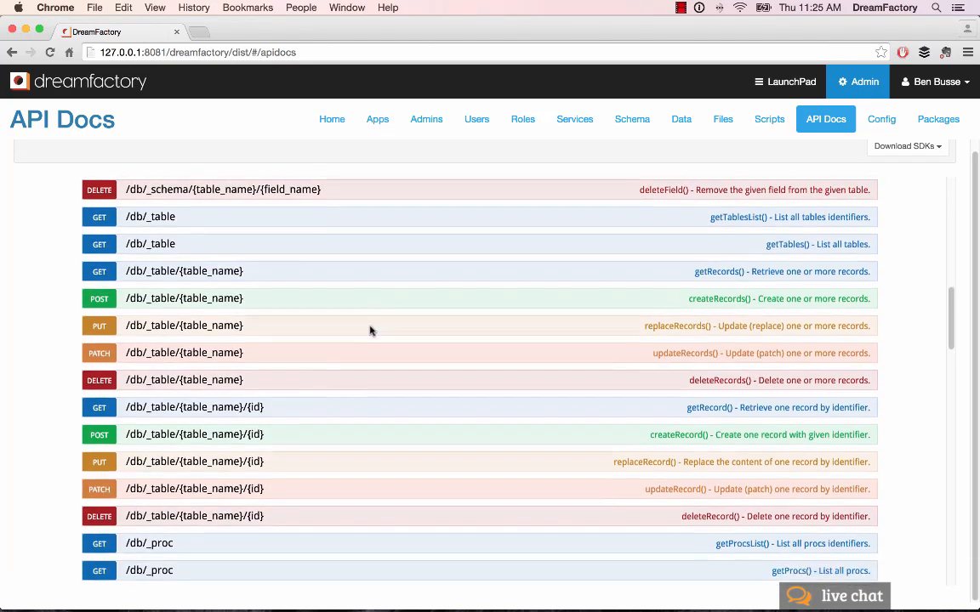
scroll(369, 330, "up", 2)
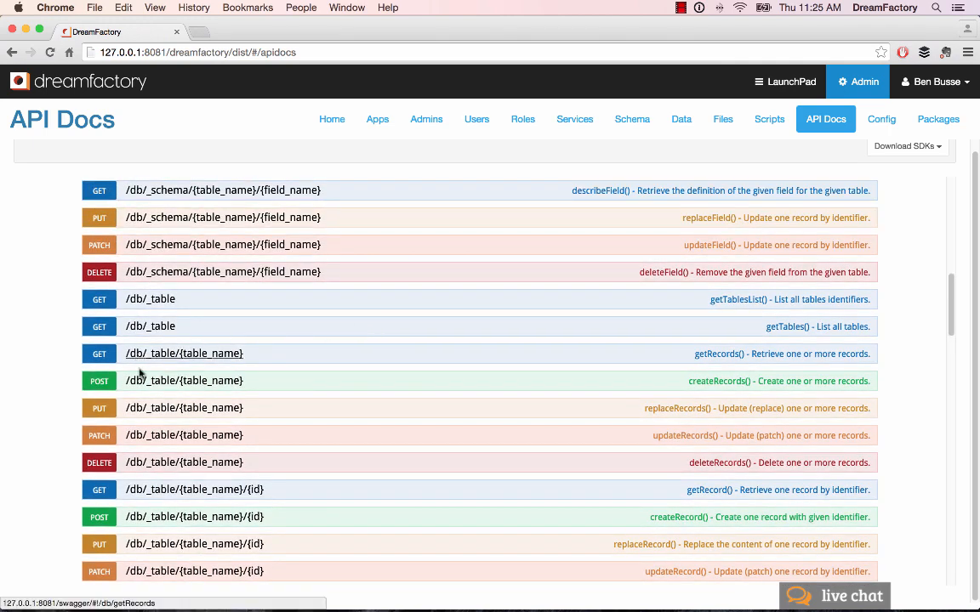
Expand the db service's getRecords operation and review its implementation notes, response model and parameters
left_click(95, 361)
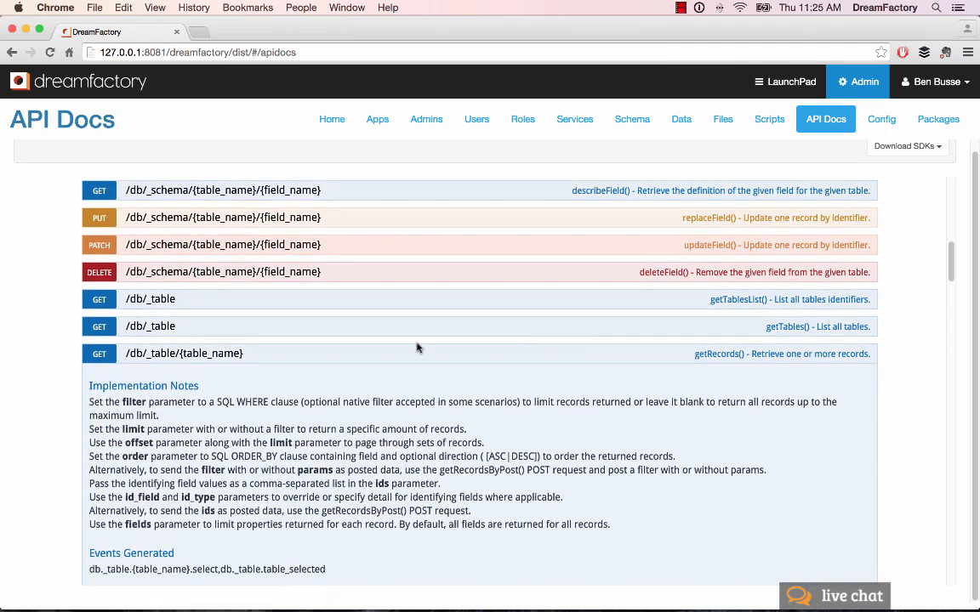
scroll(394, 360, "down", 1)
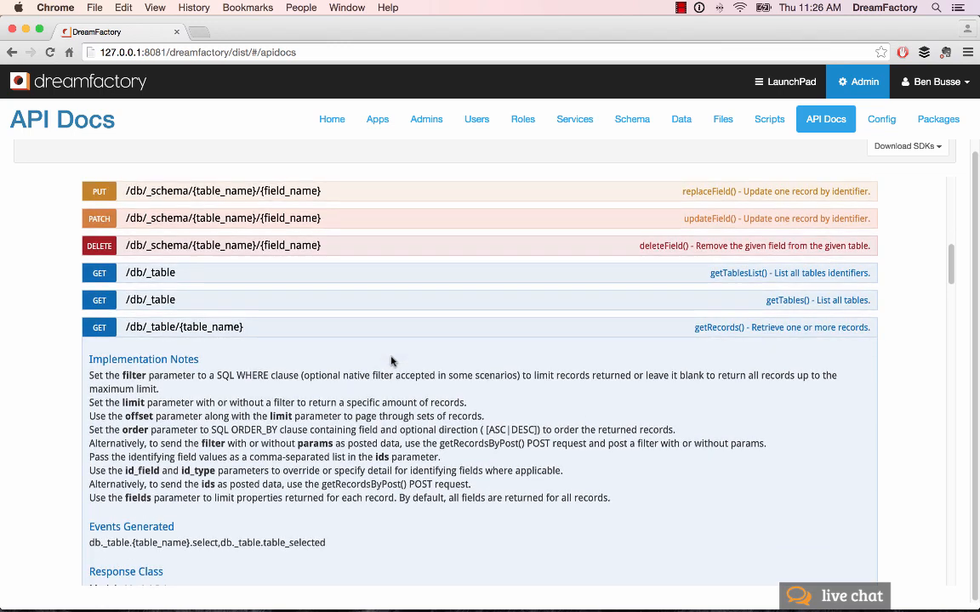
scroll(391, 361, "down", 10)
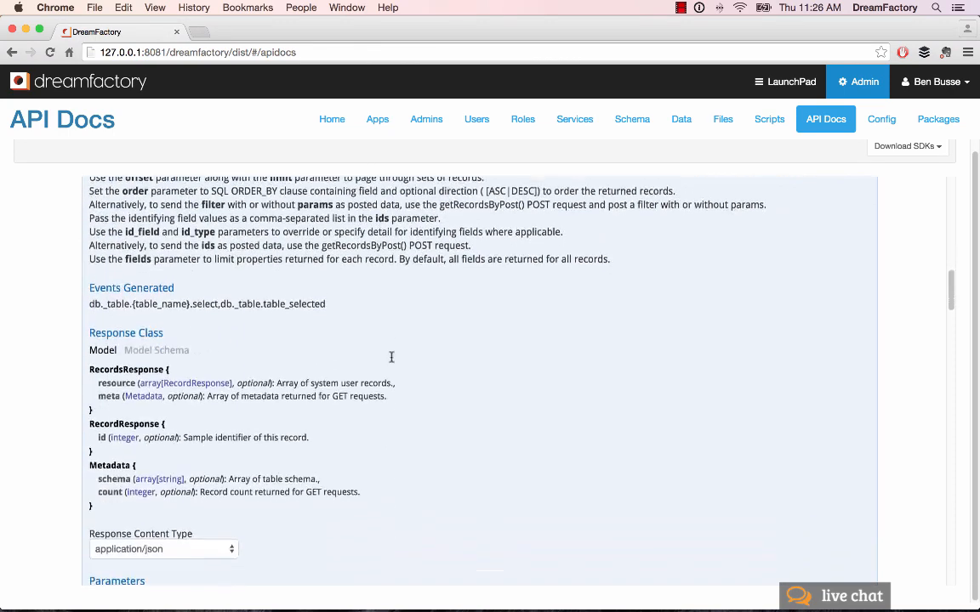
scroll(391, 358, "down", 3)
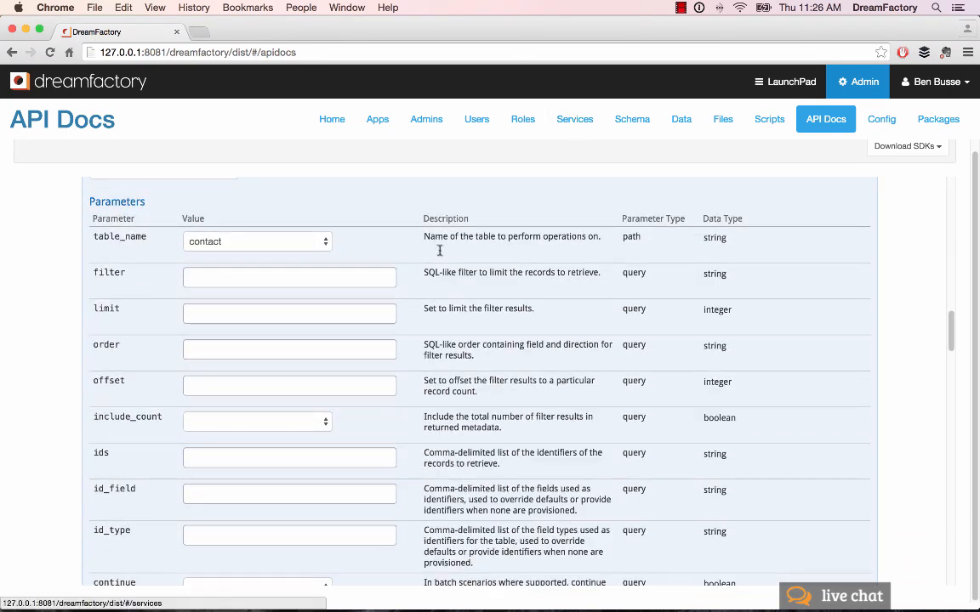
Keep contact as the table for getRecords and filter the records by first_name equal to the contact's first name
left_click(326, 243)
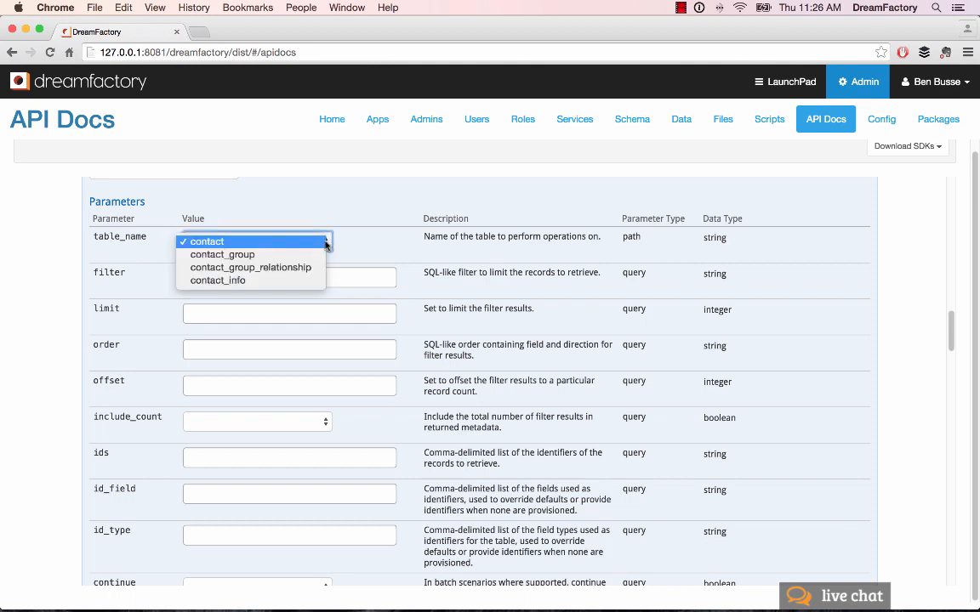
left_click(297, 242)
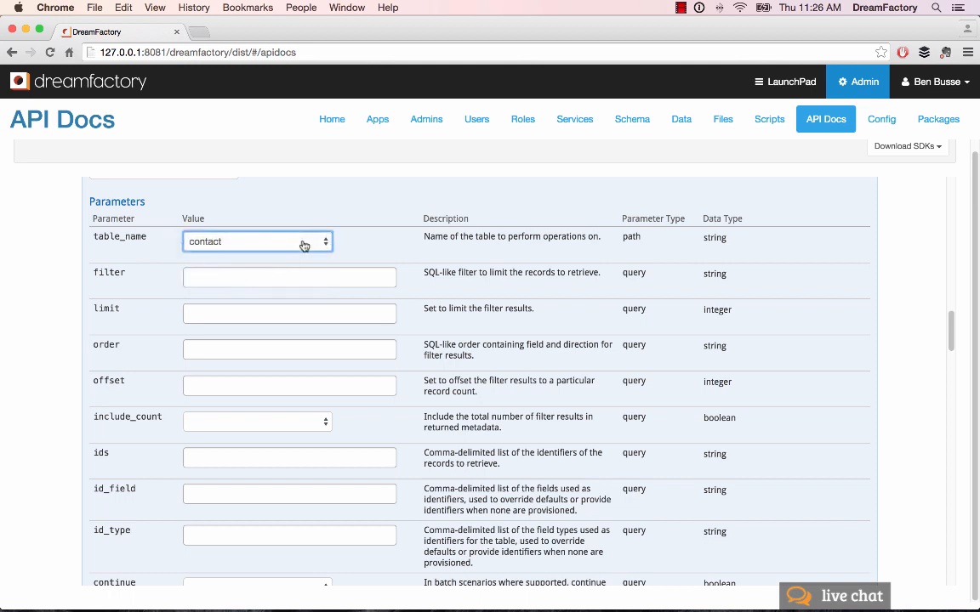
left_click(219, 279)
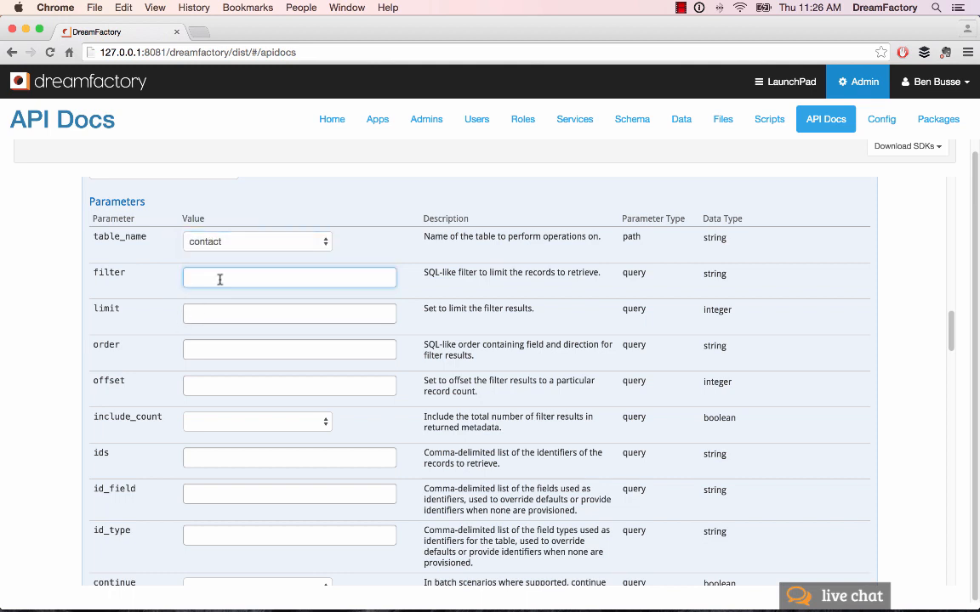
scroll(223, 280, "down", 1)
scroll(223, 279, "up", 1)
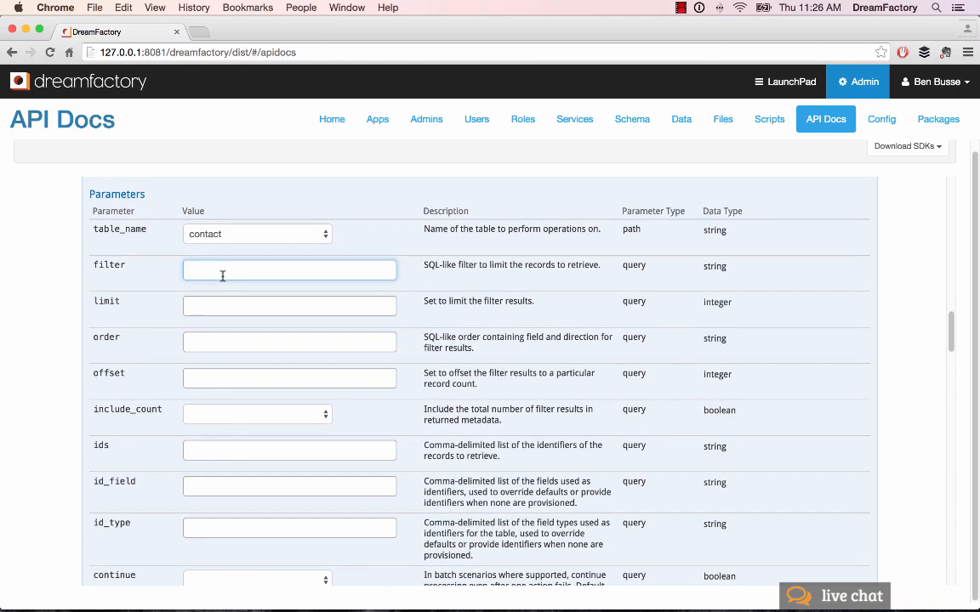
type("first_name = jon")
key("BackSpace")
key("BackSpace")
key("BackSpace")
type("Jon")
Limit the getRecords results to 10 and send the test request
scroll(232, 243, "down", 2)
left_click(201, 260)
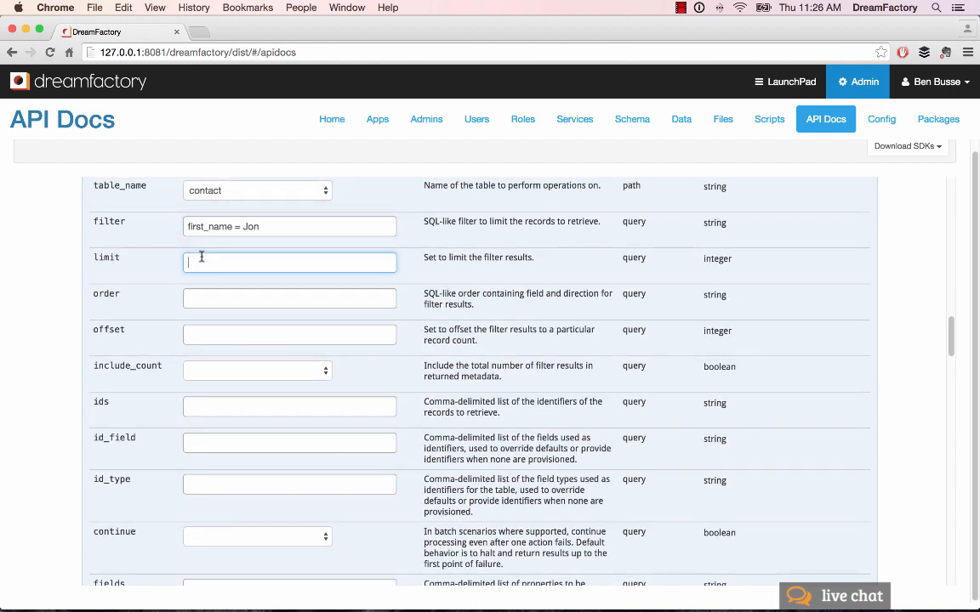
type("10")
scroll(894, 263, "down", 1)
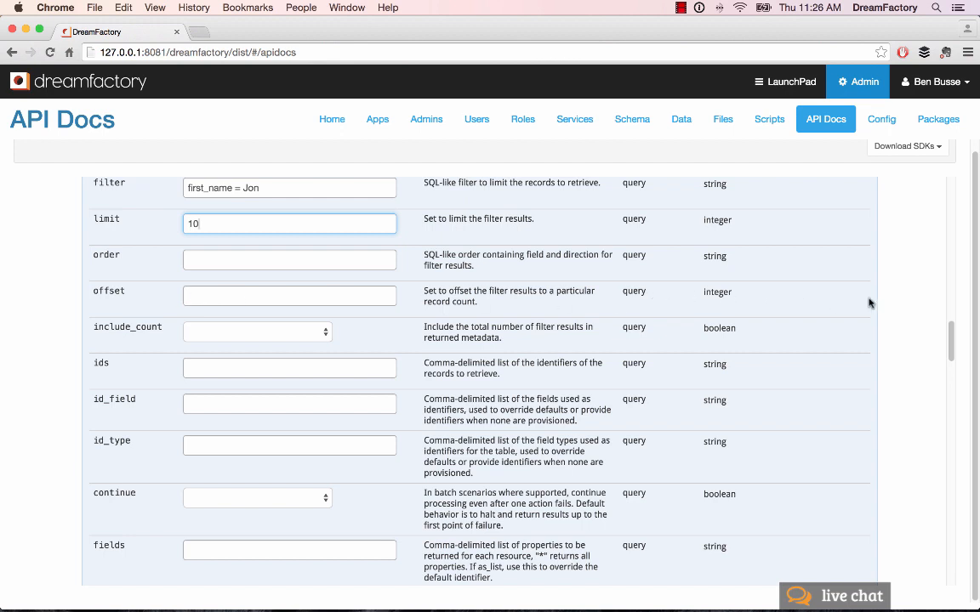
scroll(868, 303, "down", 5)
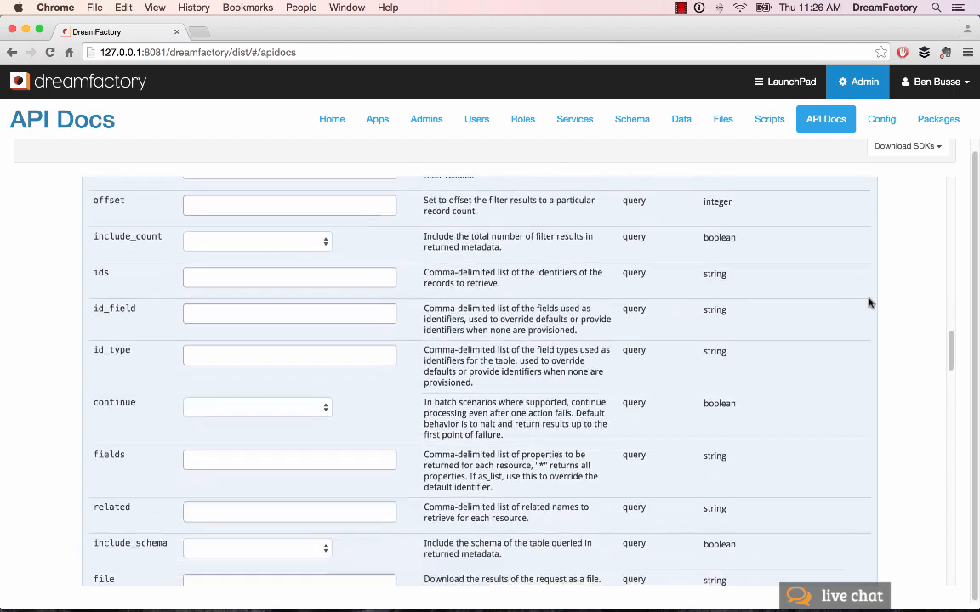
scroll(868, 303, "down", 4)
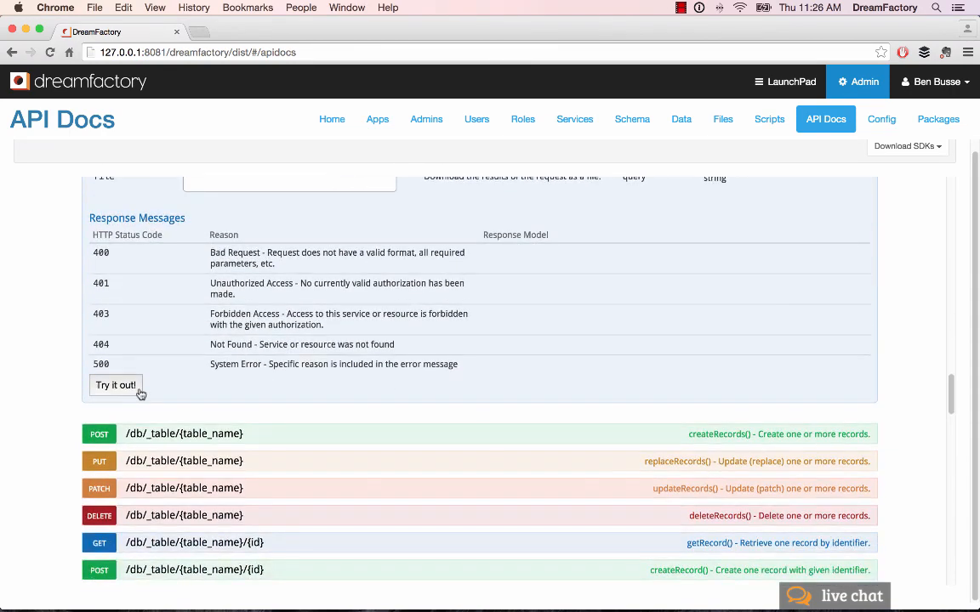
left_click(116, 385)
scroll(667, 313, "down", 3)
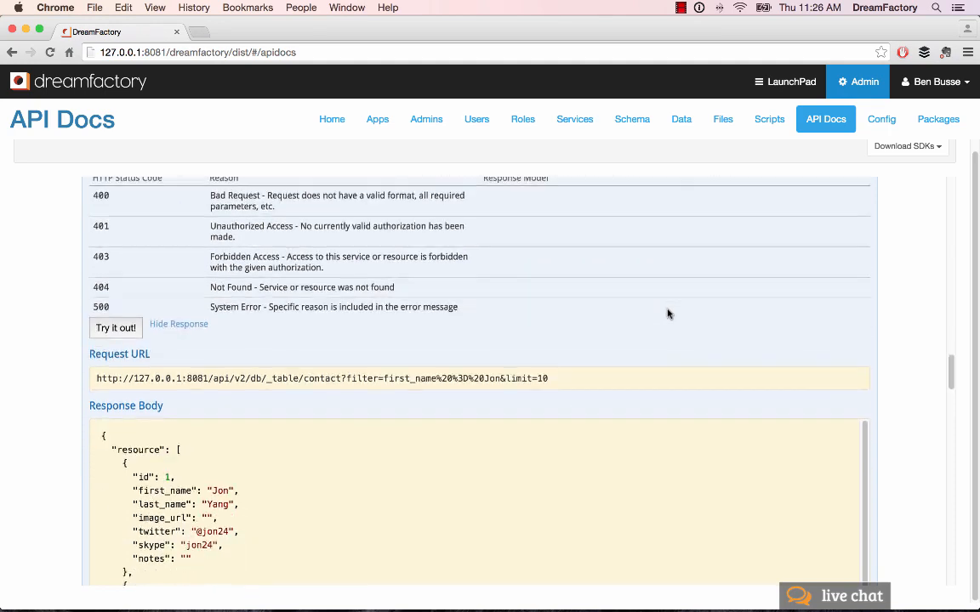
Examine the request URL of the getRecords call, highlighting the db service name and the part around the table and filter
scroll(667, 313, "up", 3)
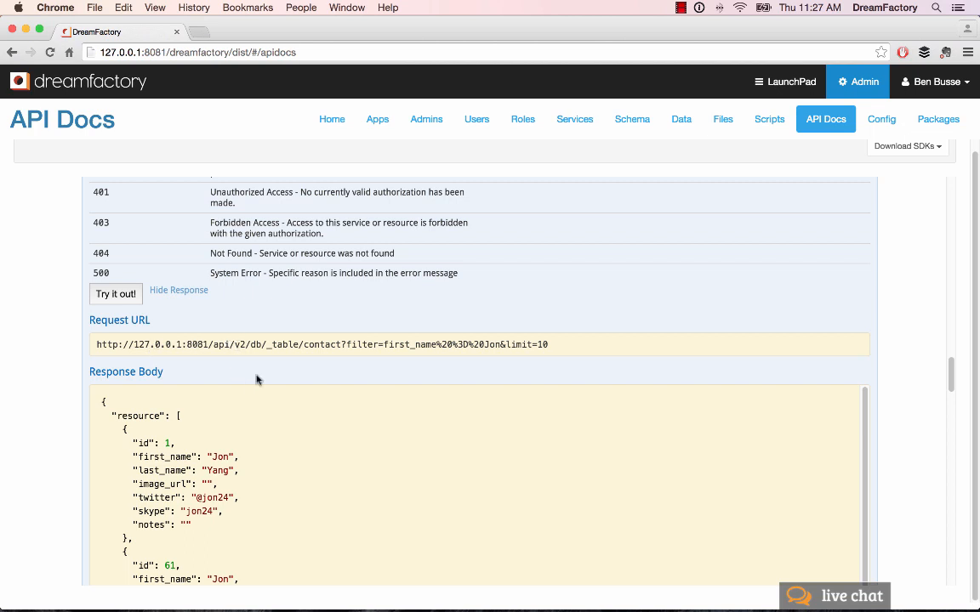
left_click_drag(250, 344, 260, 345)
double_click(344, 345)
Set the related parameter to * and resend the getRecords request
scroll(553, 347, "up", 10)
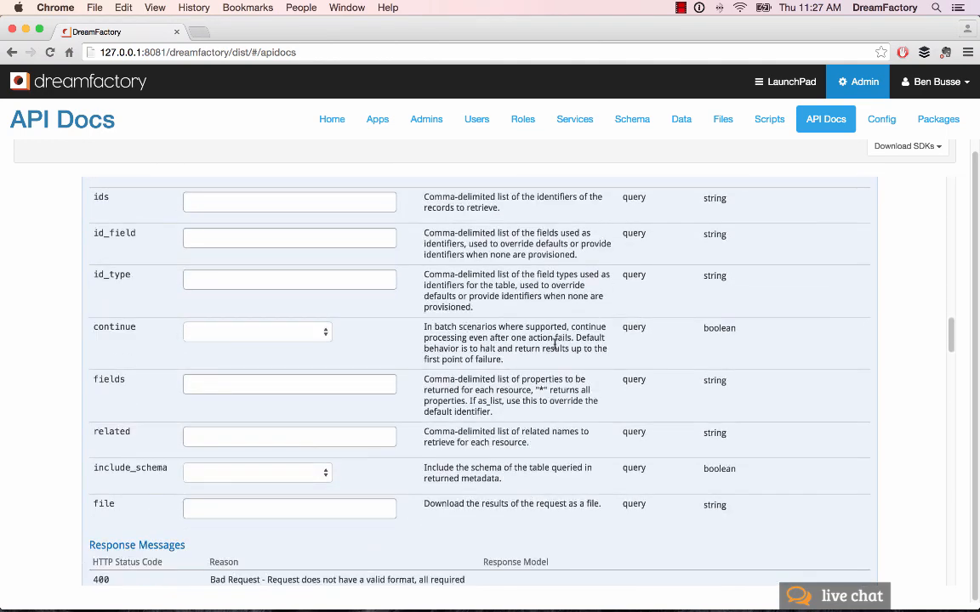
left_click(218, 434)
type("*")
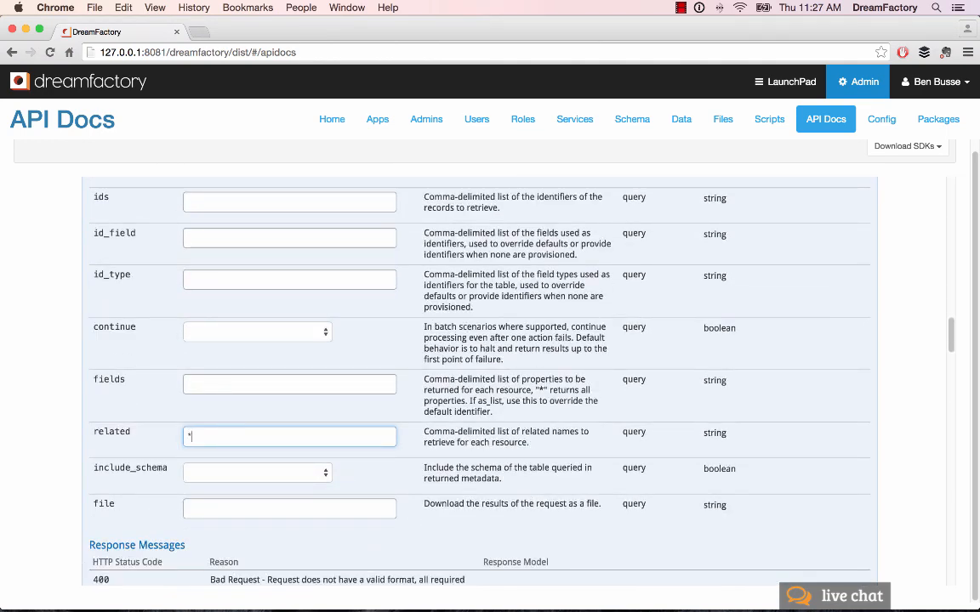
scroll(475, 374, "up", 8)
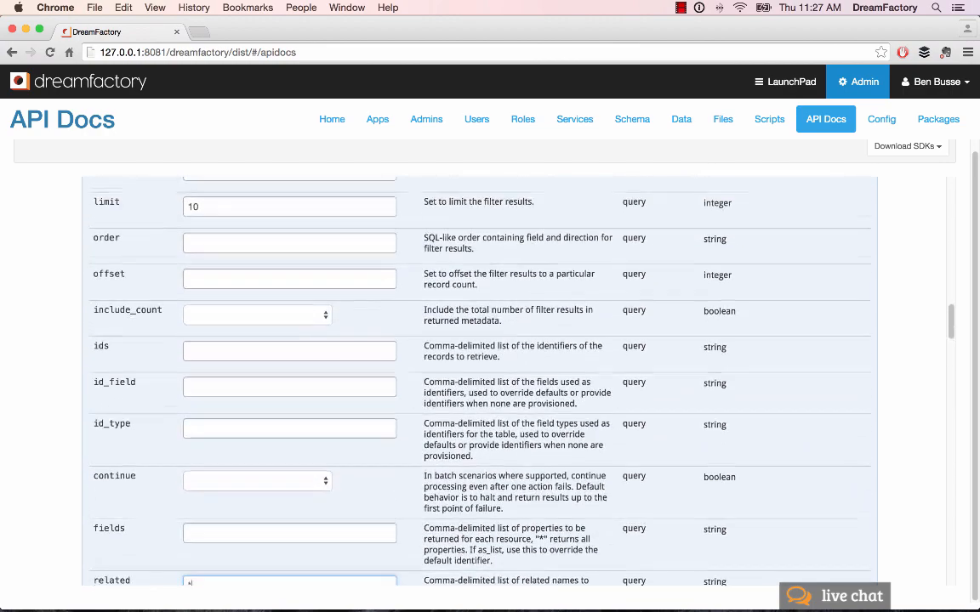
scroll(198, 435, "down", 10)
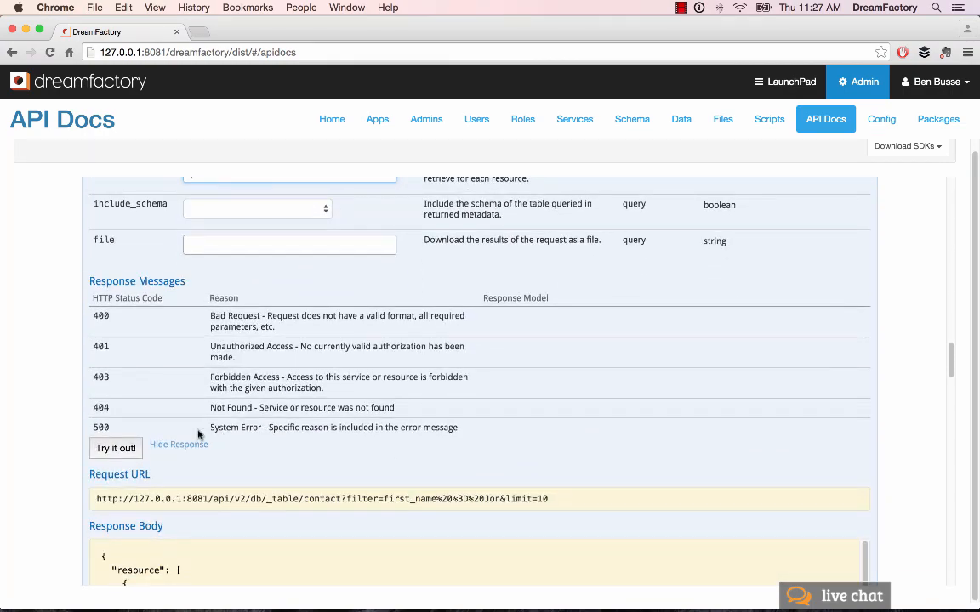
scroll(198, 436, "down", 5)
left_click(118, 337)
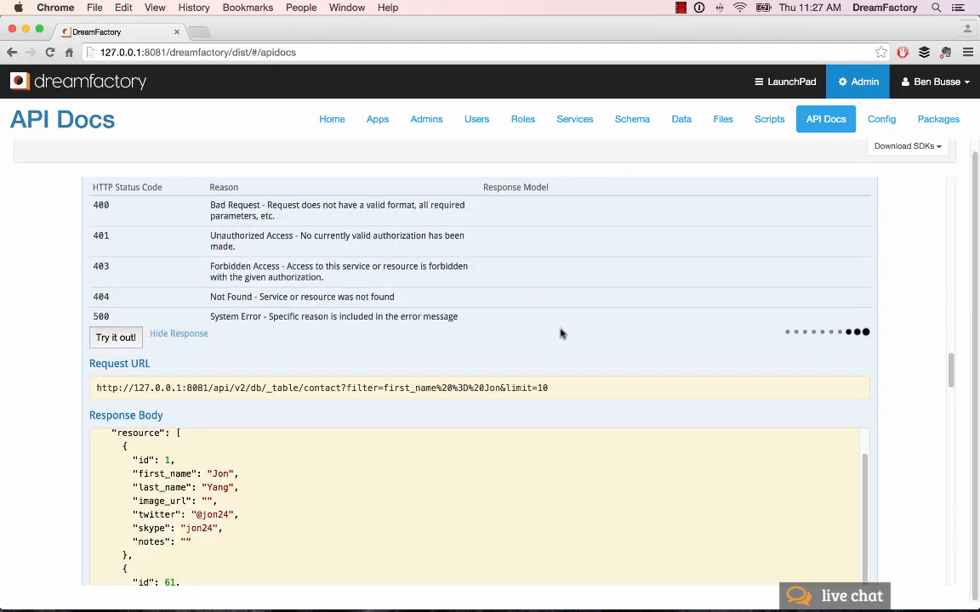
Review the related group and contact info records in the response body
scroll(574, 328, "down", 9)
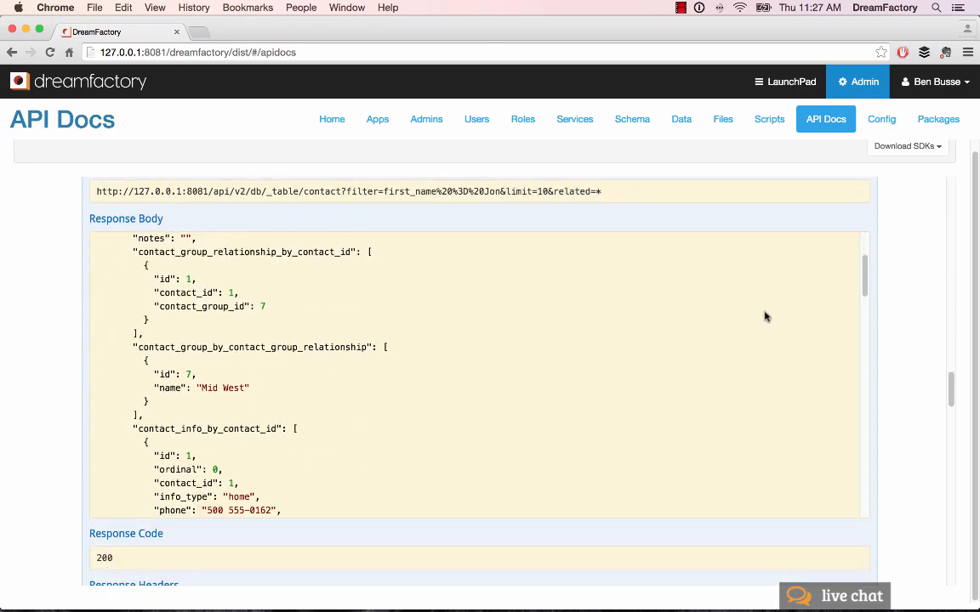
scroll(764, 317, "down", 12)
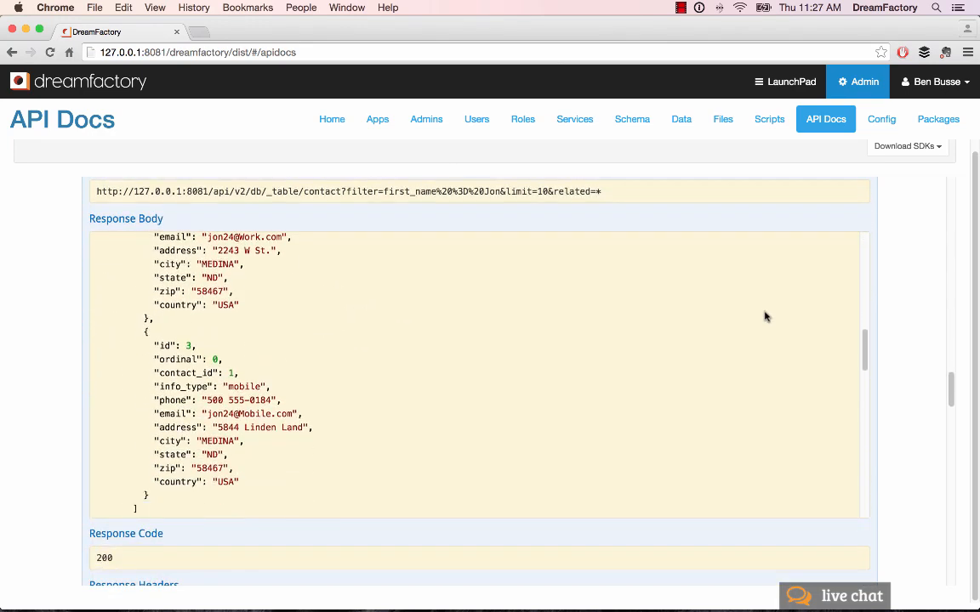
scroll(764, 317, "up", 7)
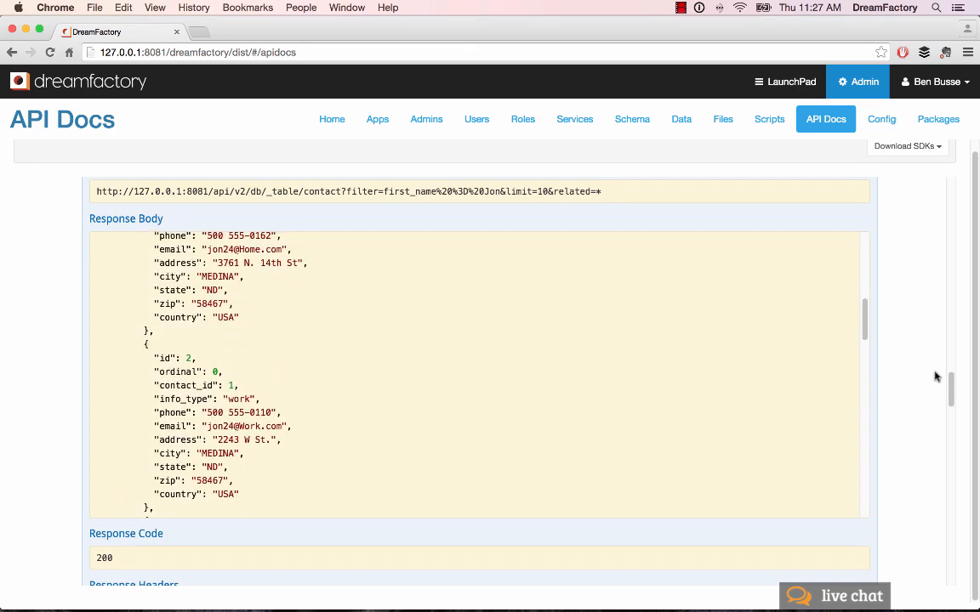
Collapse the operation lists of the db, mongodb and s3 services in the API documentation
left_click_drag(951, 393, 951, 187)
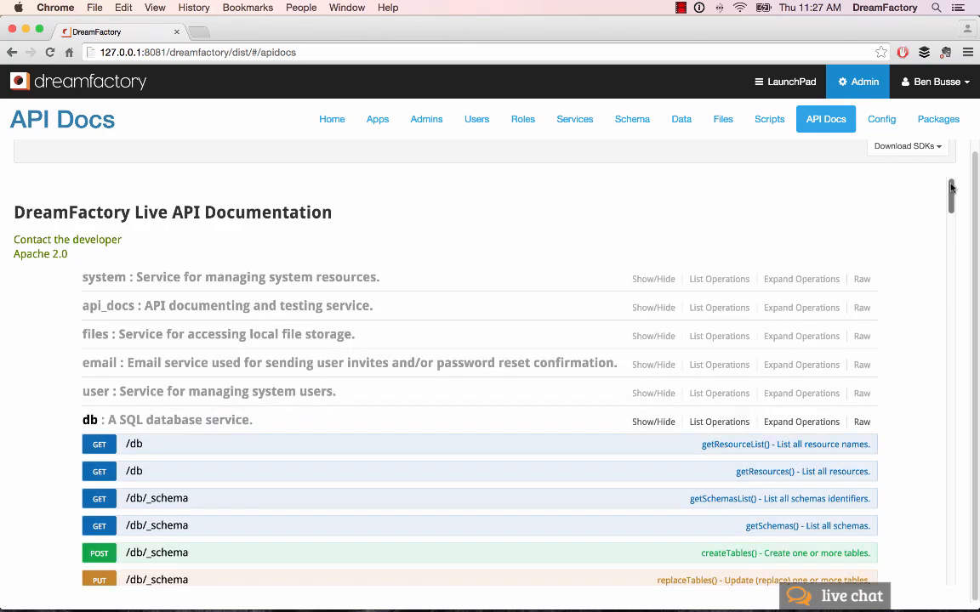
left_click(88, 421)
left_click(100, 448)
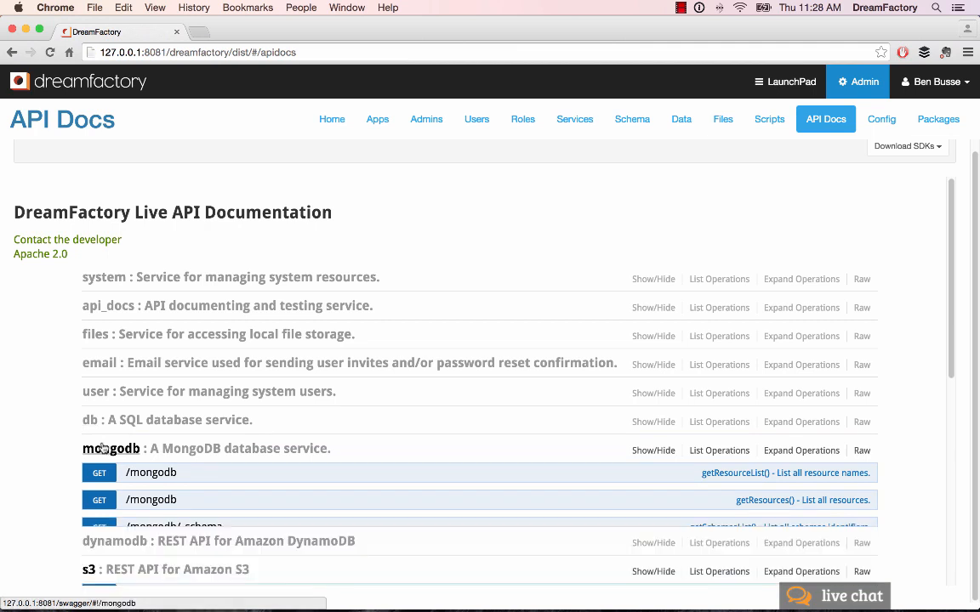
left_click(88, 505)
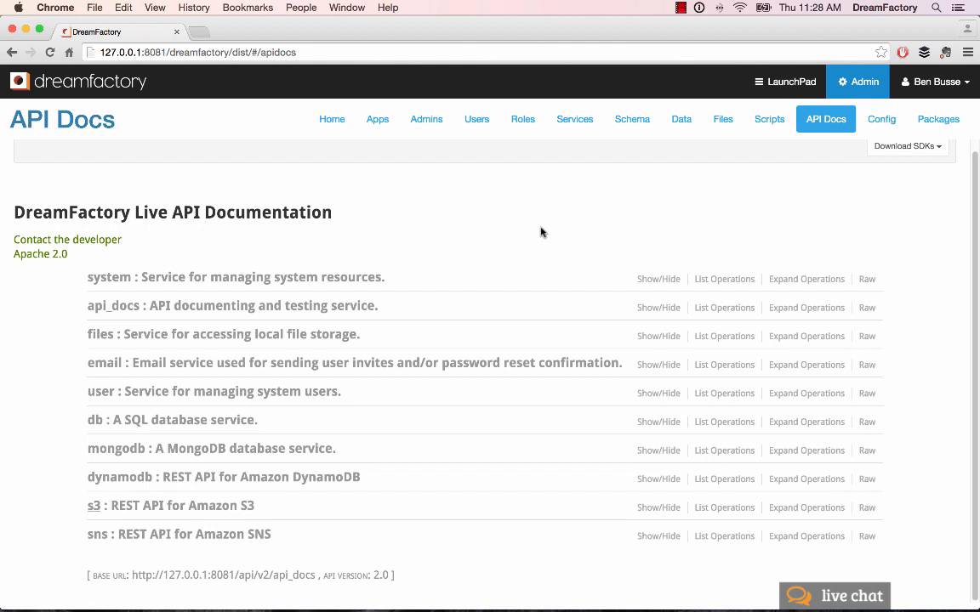
Open the Scripts page and list the services under Process Event Scripts
left_click(775, 126)
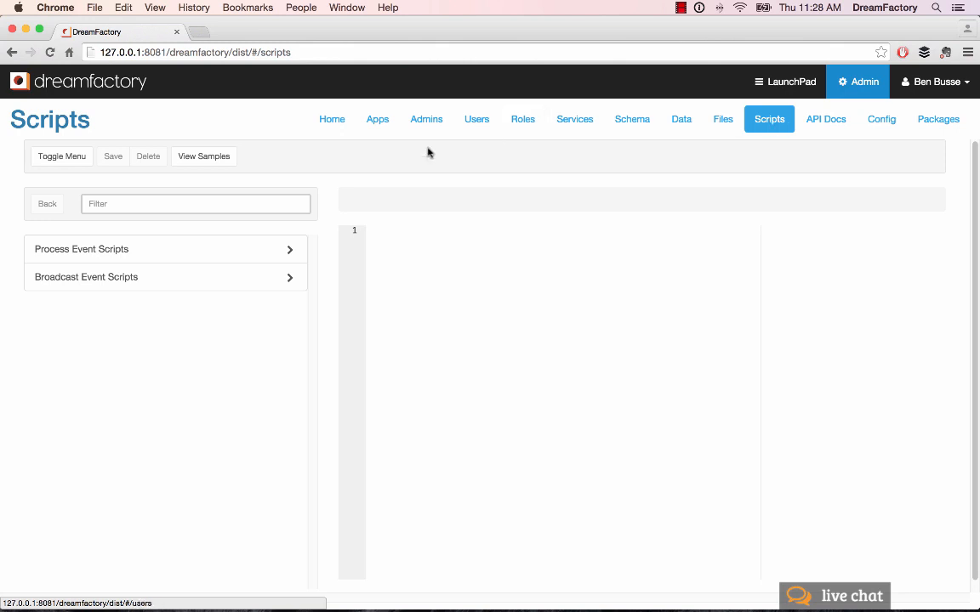
left_click(43, 255)
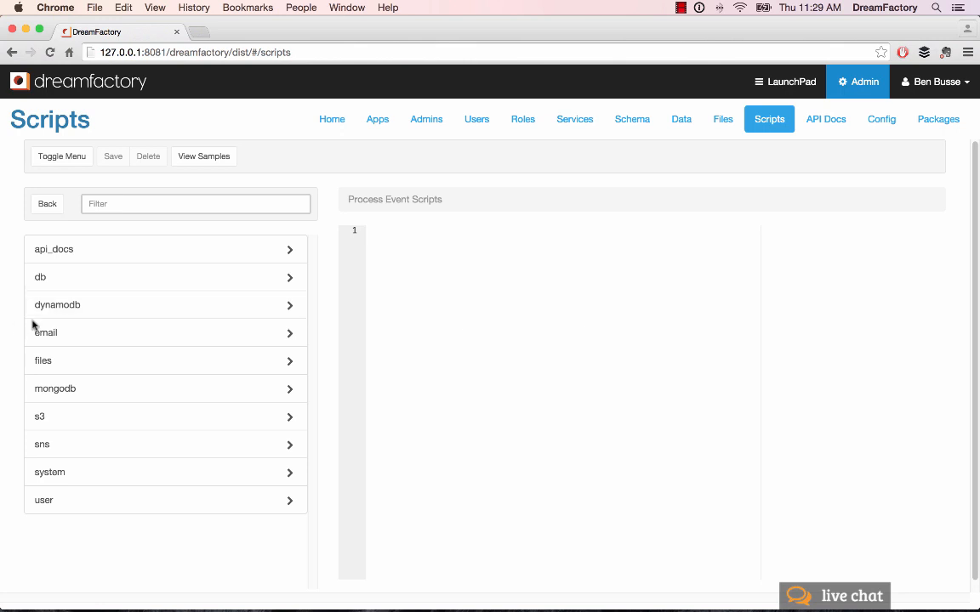
List the event scripts under db._table.{table_name} for the db service
left_click(39, 282)
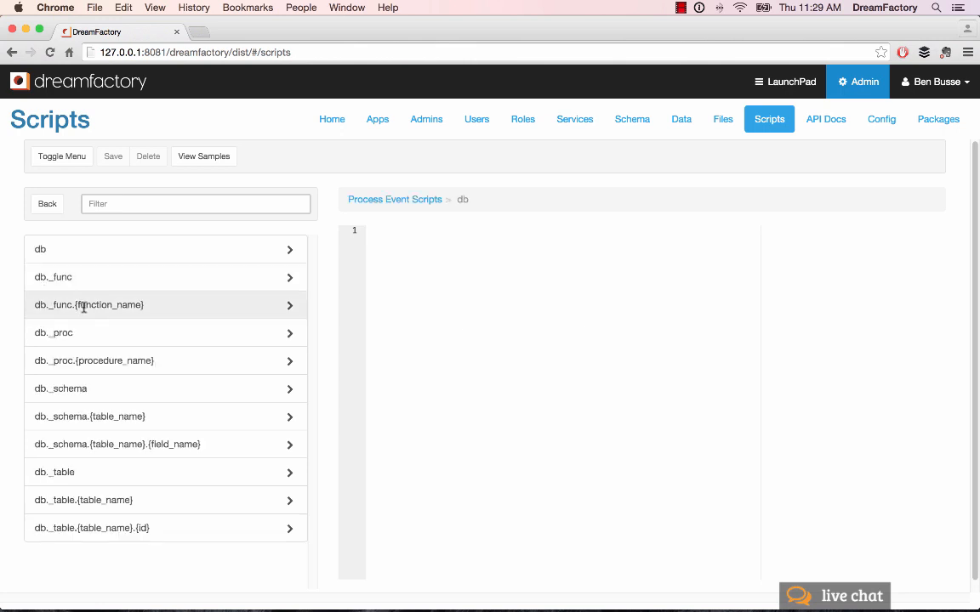
scroll(82, 308, "down", 1)
scroll(83, 310, "down", 1)
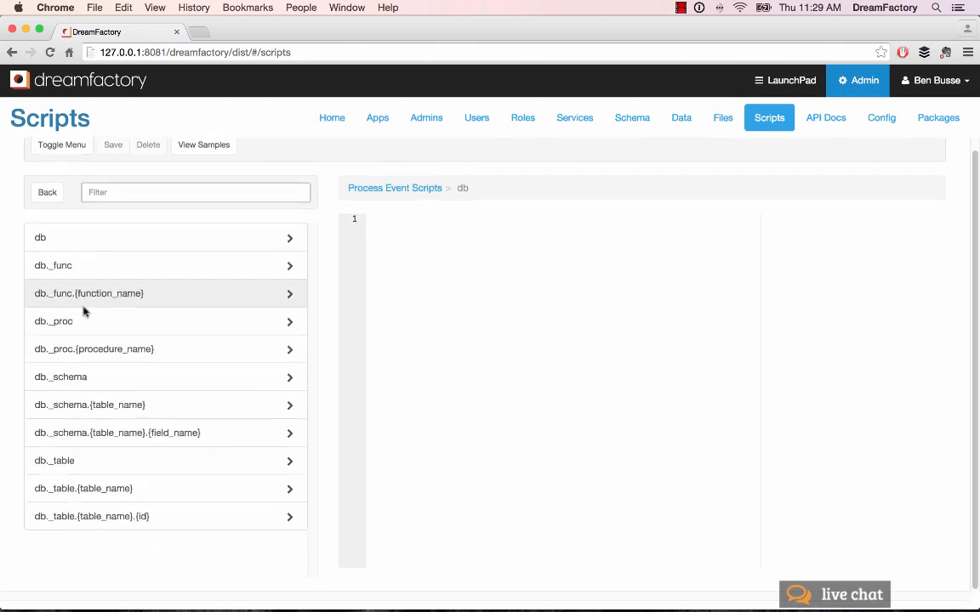
left_click(95, 489)
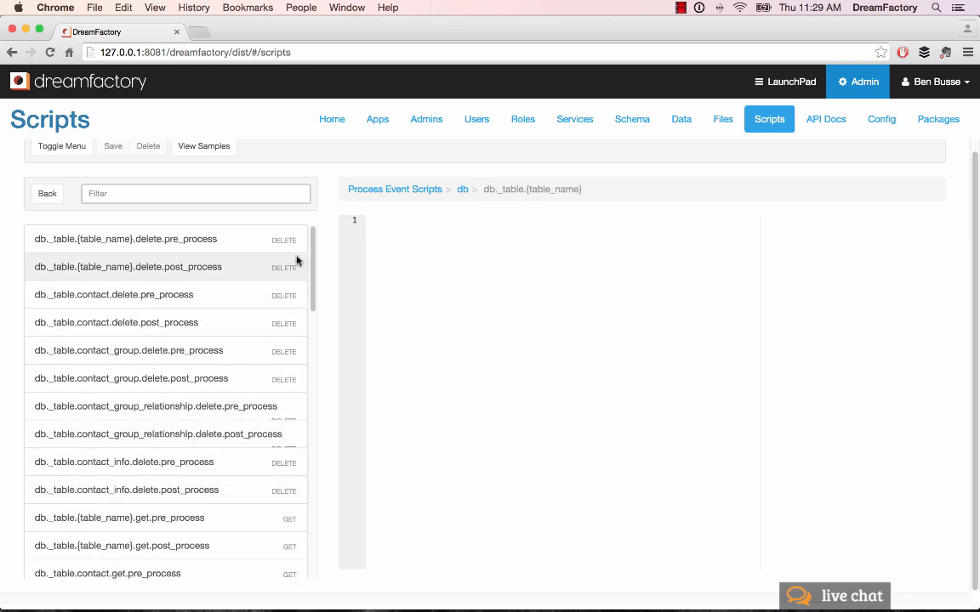
Open the db._table.contact.post.pre_process script and view its available script languages, keeping V8Js
left_click_drag(310, 256, 311, 278)
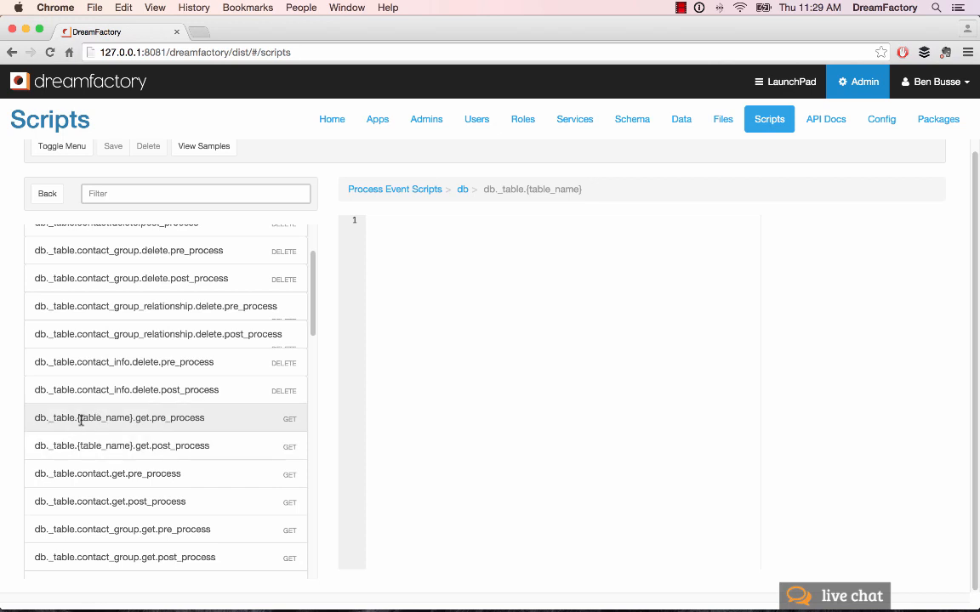
left_click_drag(313, 322, 289, 491)
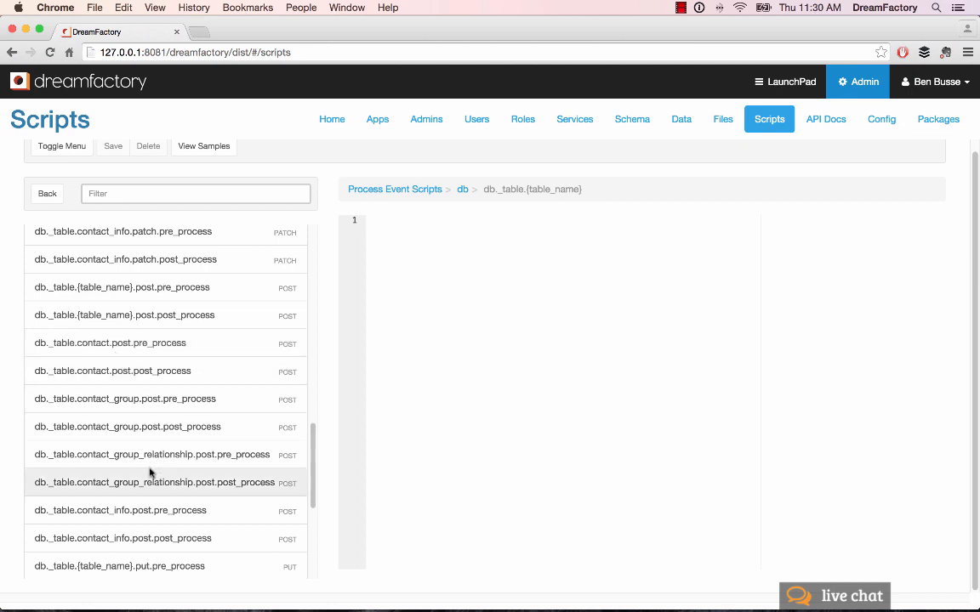
left_click(151, 341)
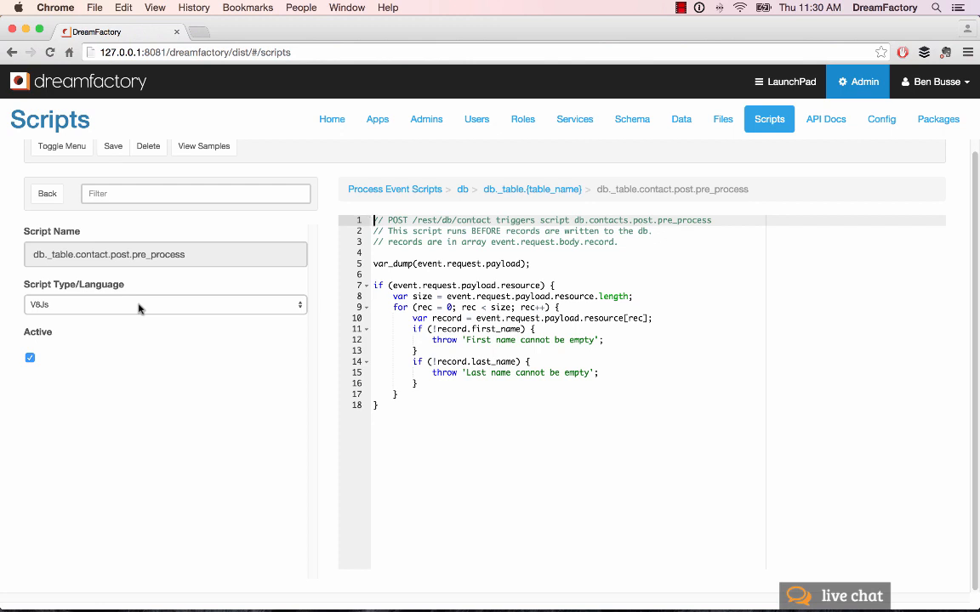
left_click(302, 308)
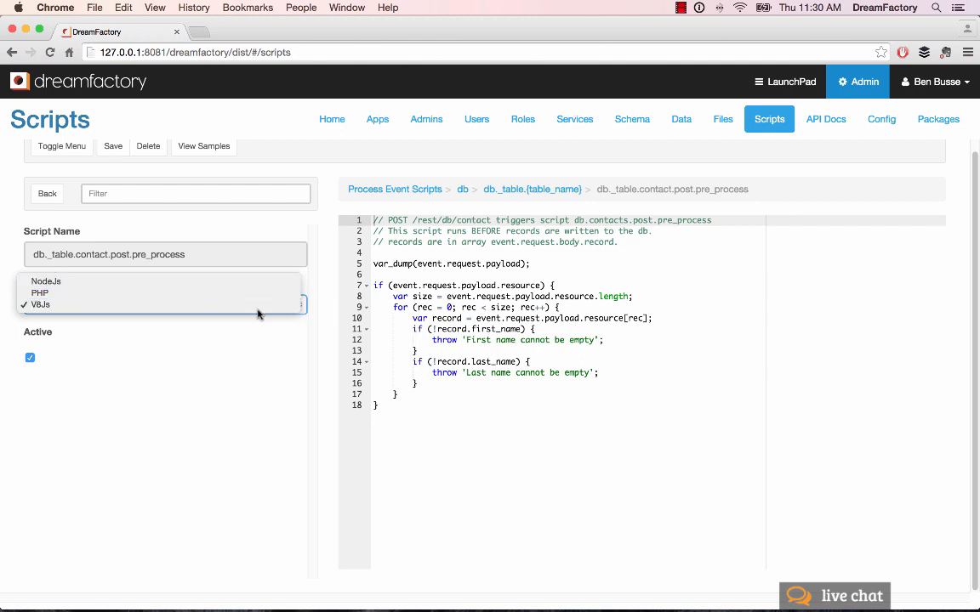
left_click(245, 364)
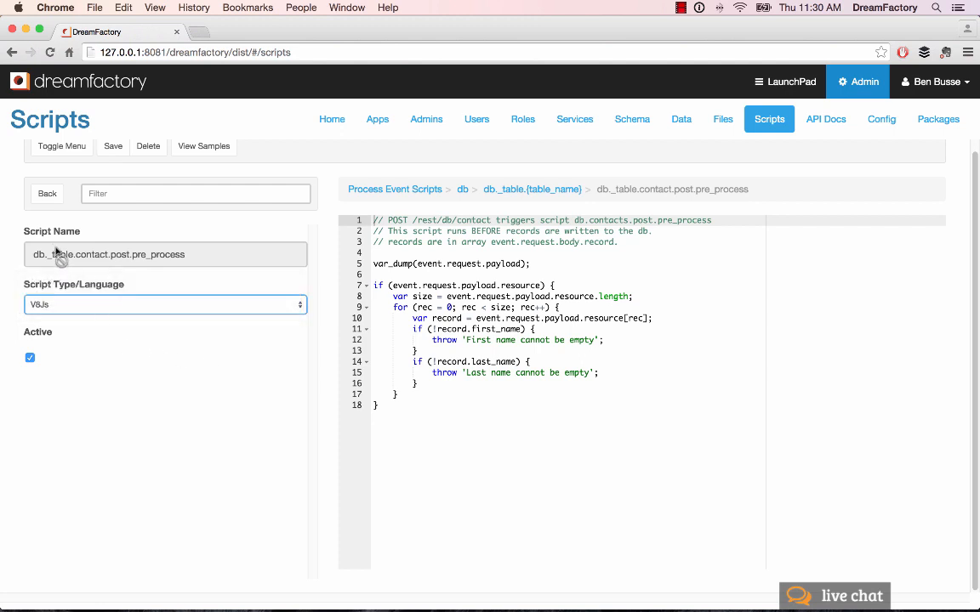
Return to the db._table.{table_name} script list and open the db._table.contact.post.post_process script
left_click(58, 193)
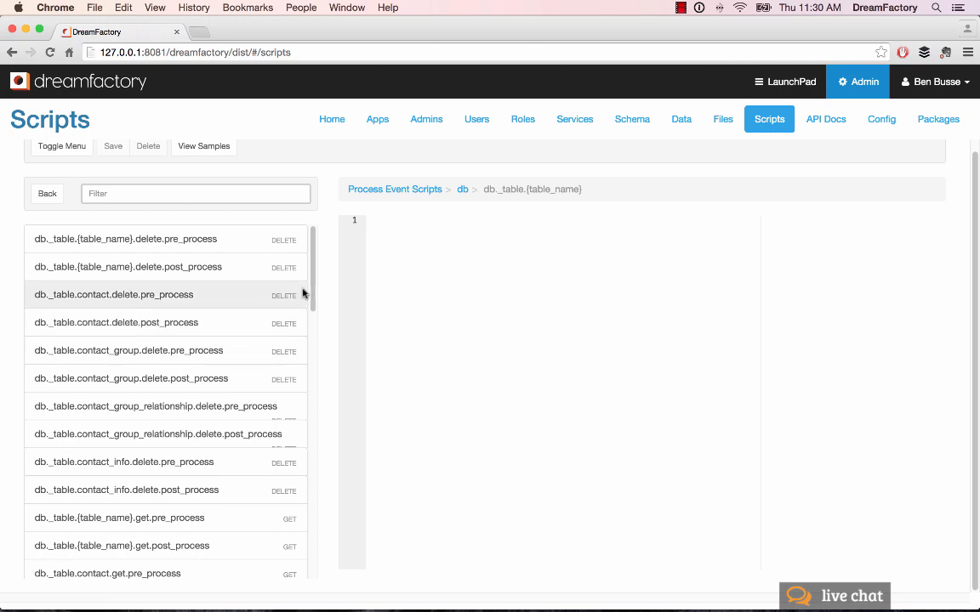
left_click_drag(311, 284, 299, 443)
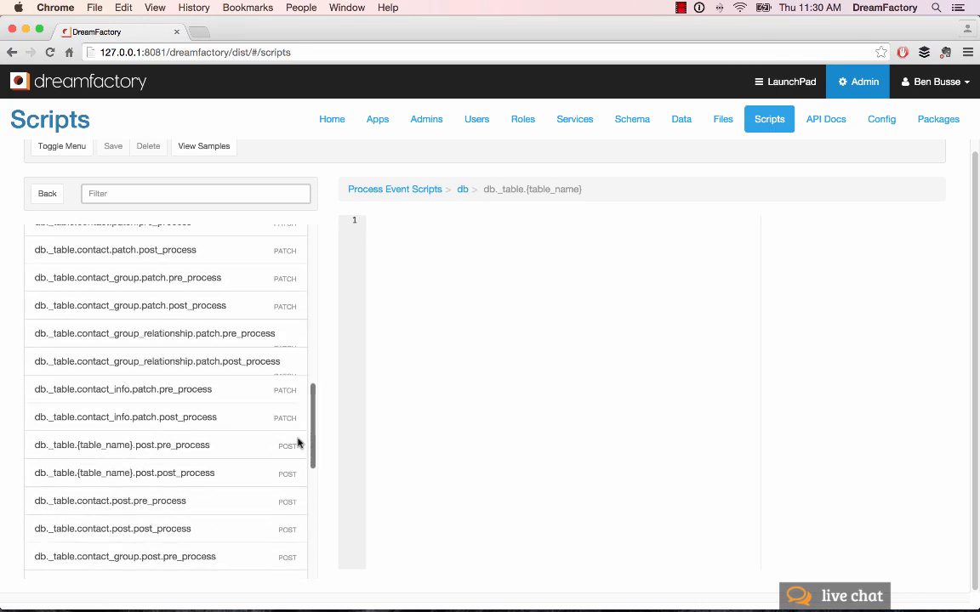
scroll(297, 444, "down", 1)
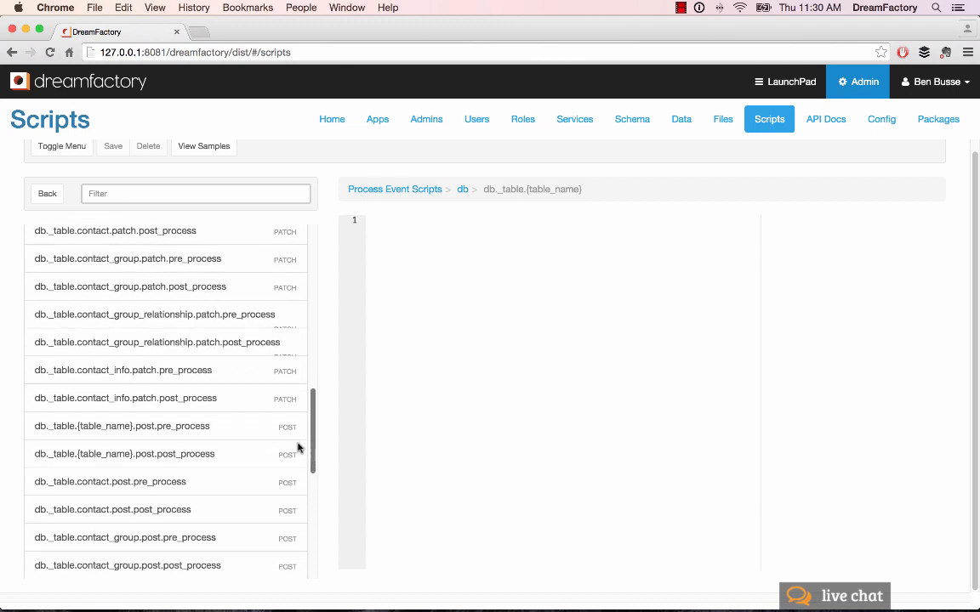
scroll(297, 447, "down", 5)
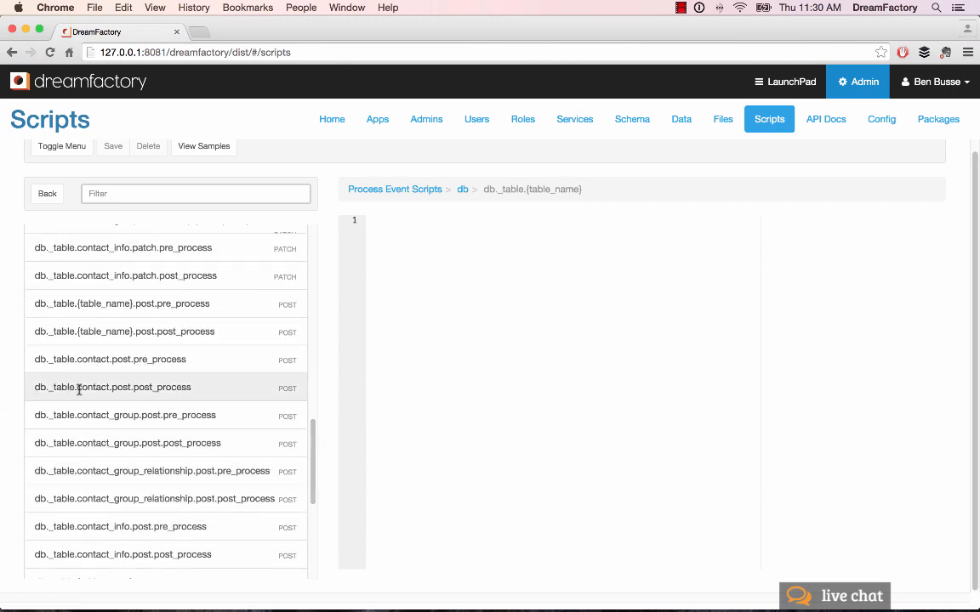
left_click(191, 388)
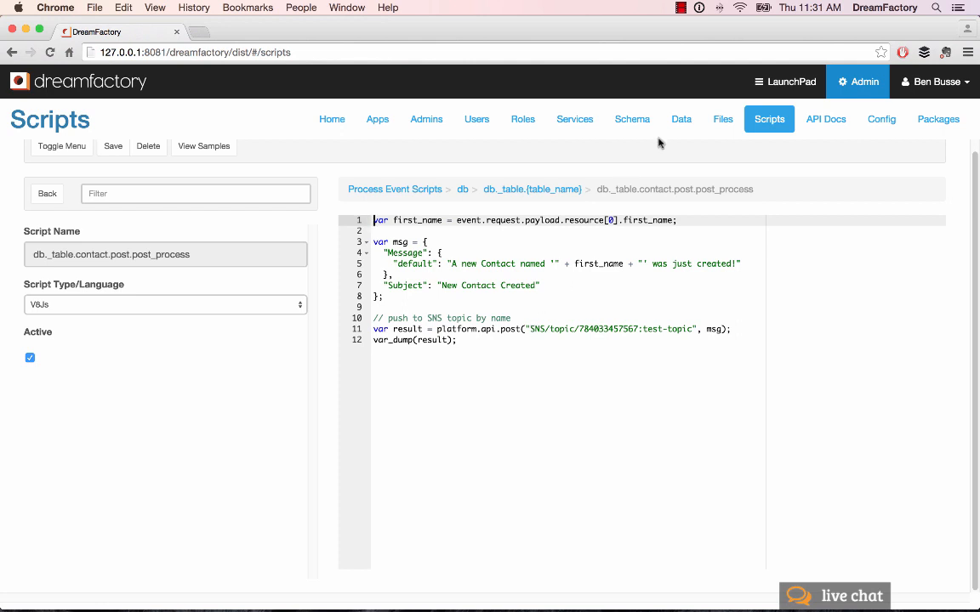
Start a new service on the Services page and set its service type to Custom Scripting Service
left_click(585, 126)
left_click(34, 181)
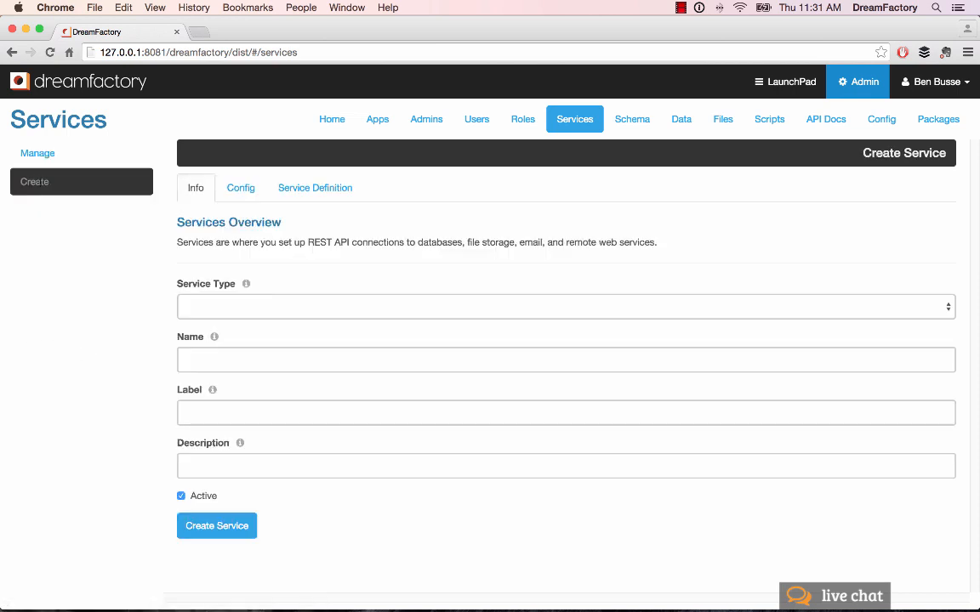
left_click(228, 188)
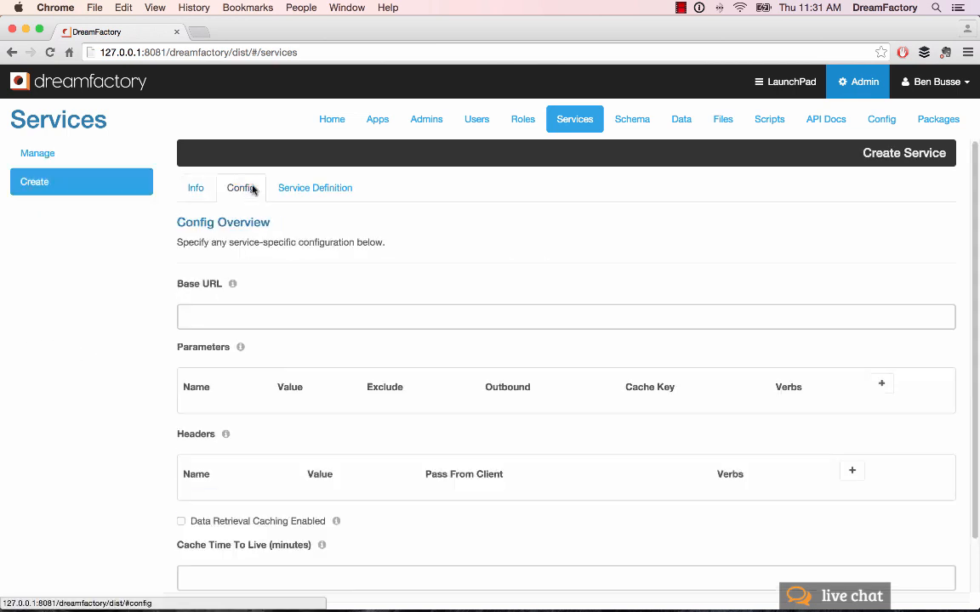
left_click(194, 189)
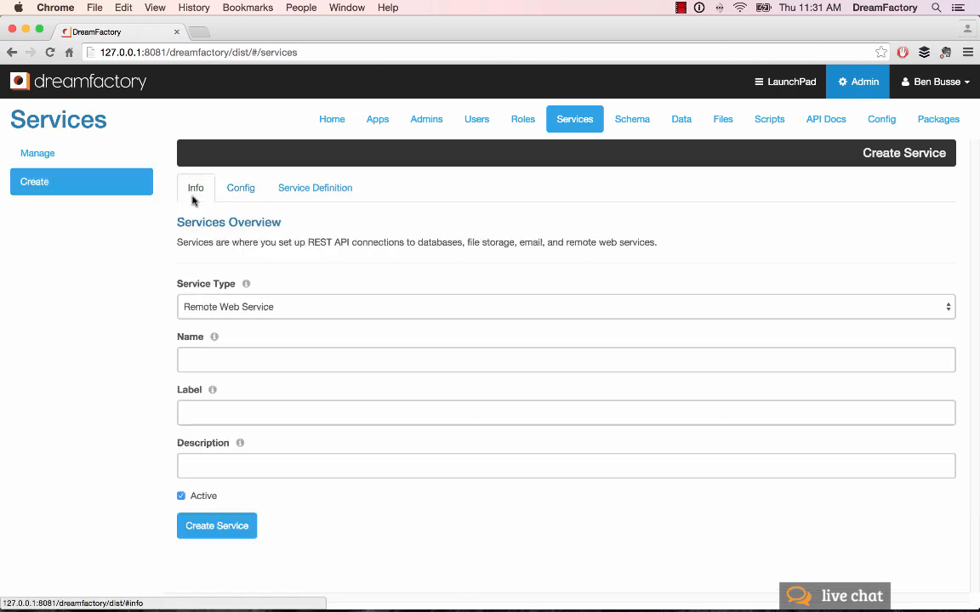
left_click(227, 304)
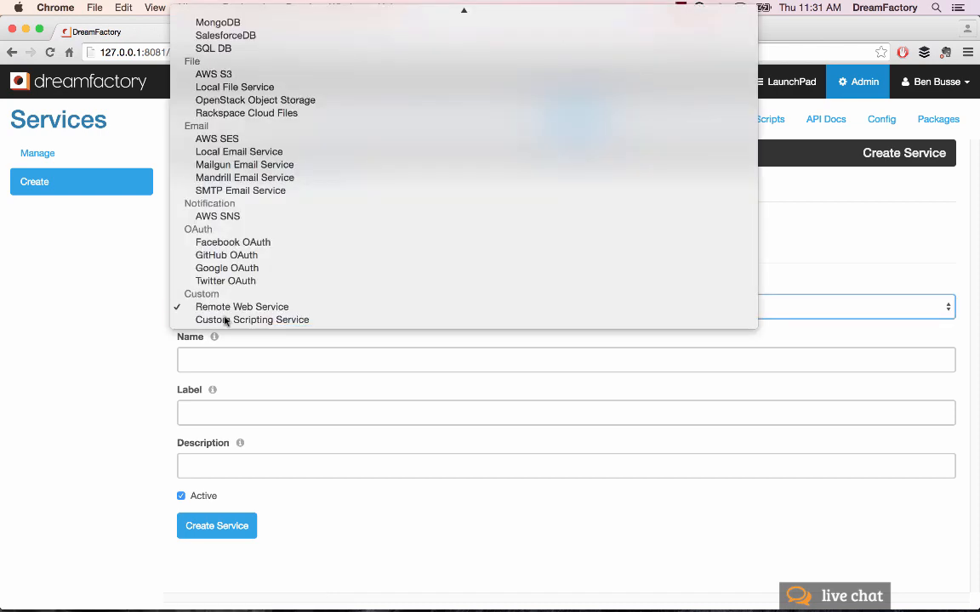
left_click(255, 319)
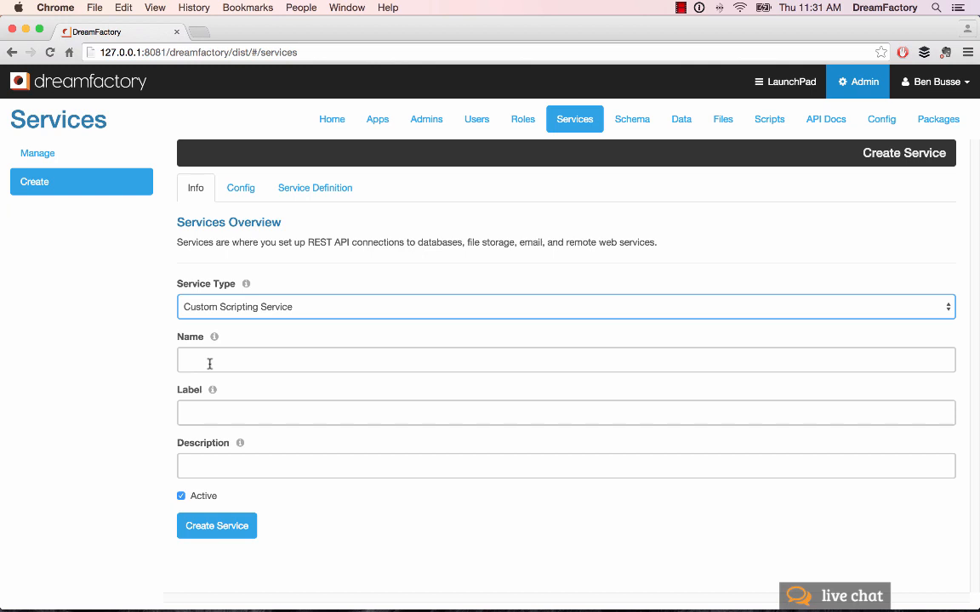
Configure the new service with the V8Js scripting engine and add an additional configuration row
left_click(241, 188)
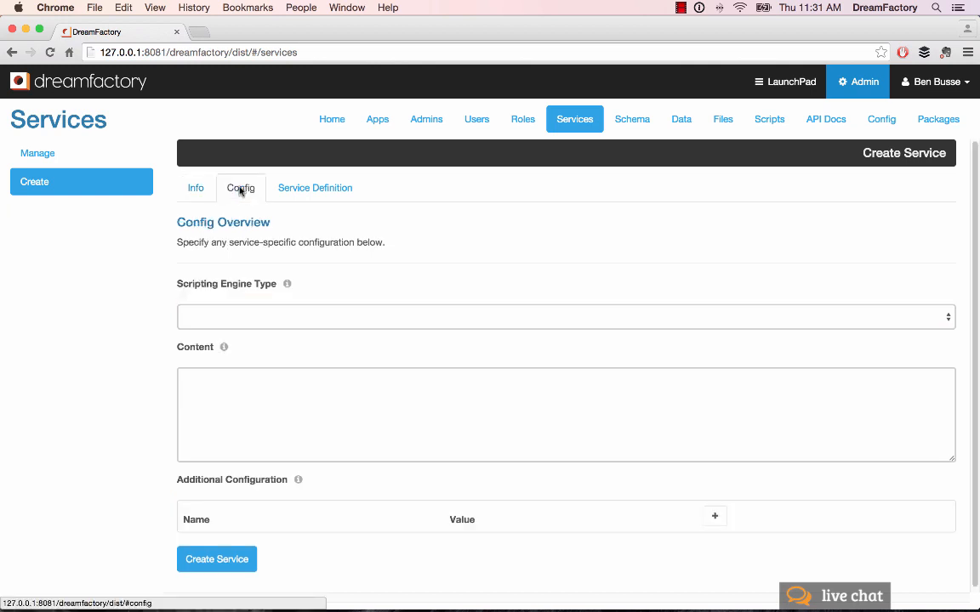
left_click(237, 316)
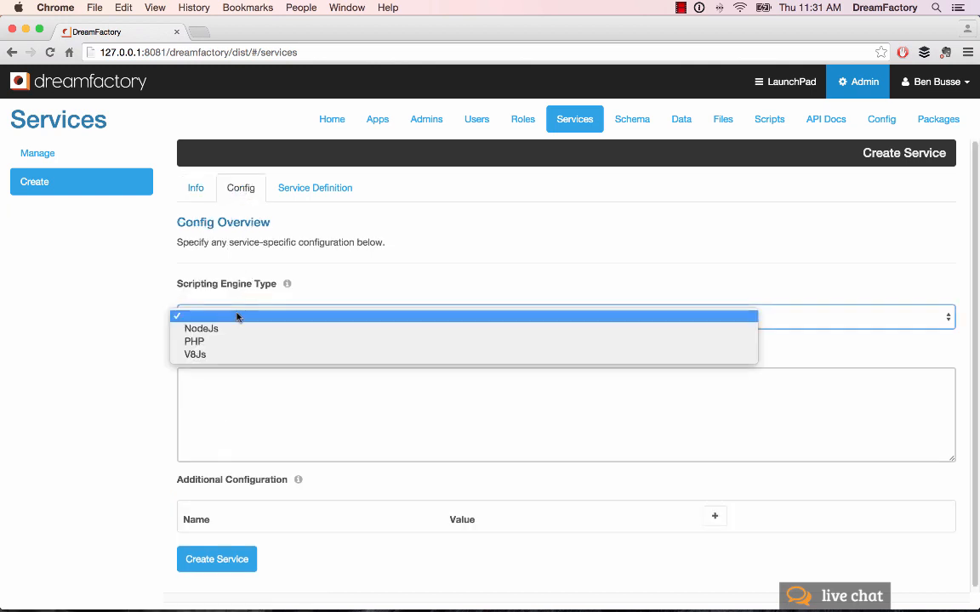
left_click(220, 356)
scroll(224, 391, "down", 1)
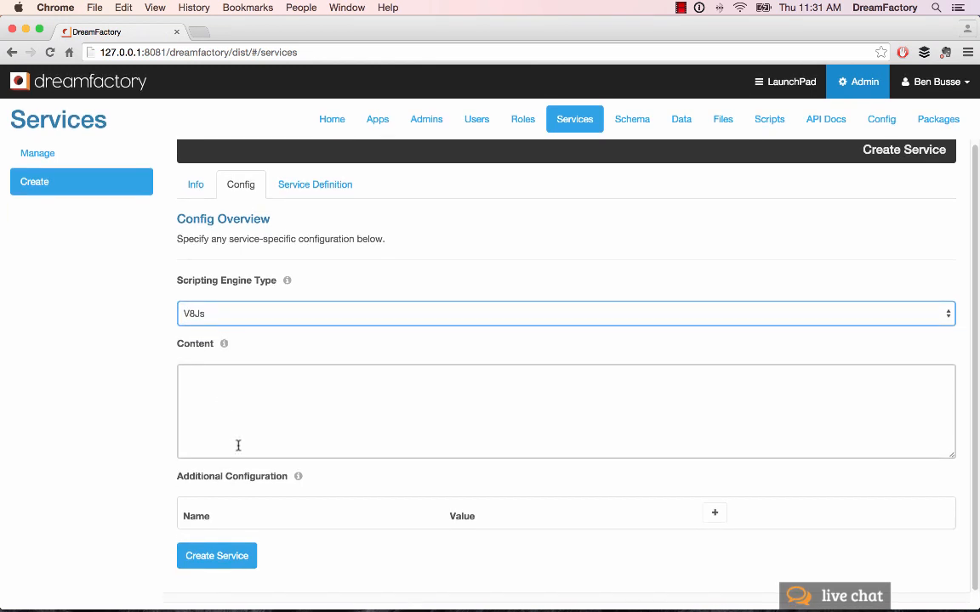
left_click(714, 513)
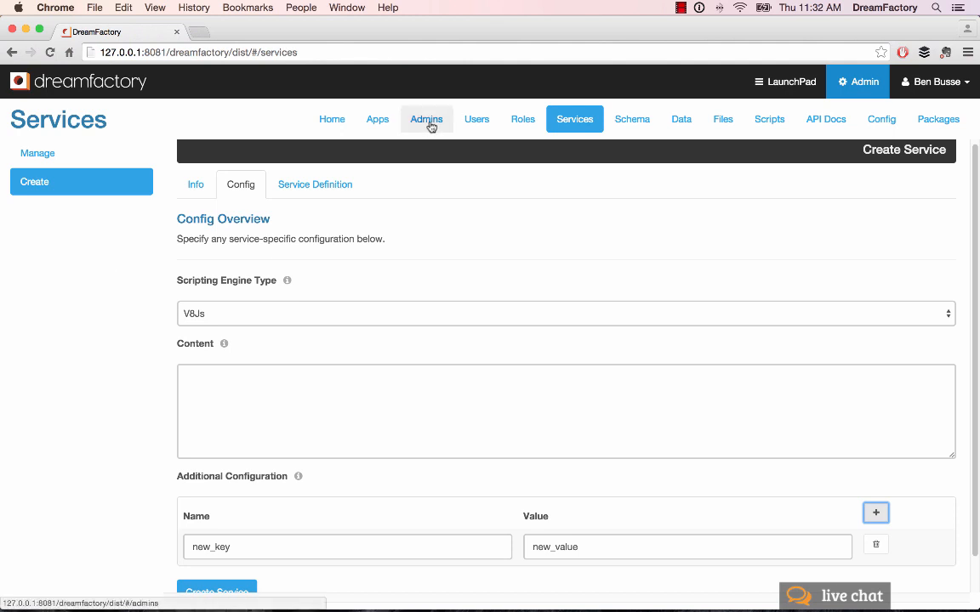
Open the ios-address-book role from the Roles page and display its service access rules
left_click(530, 123)
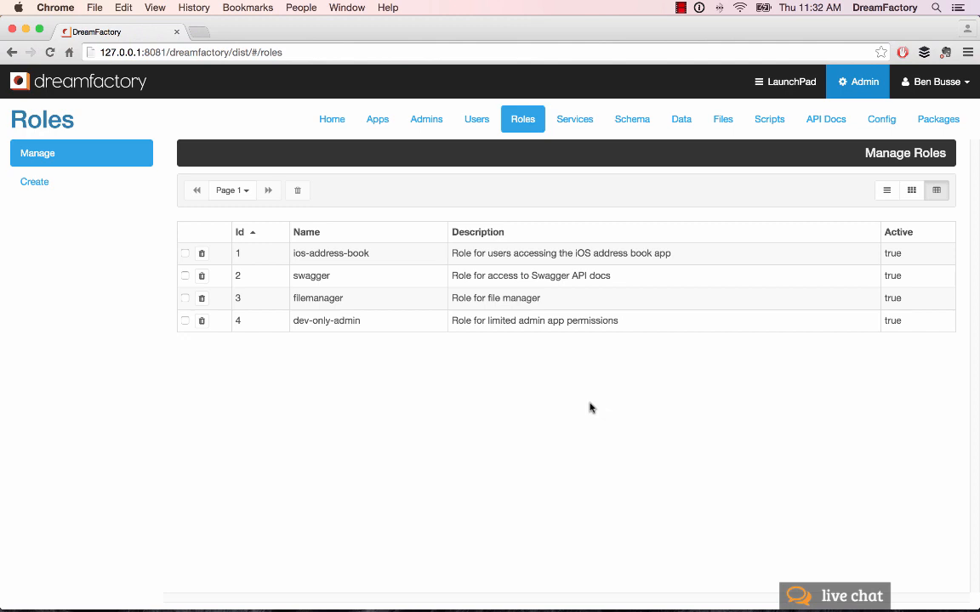
left_click(561, 253)
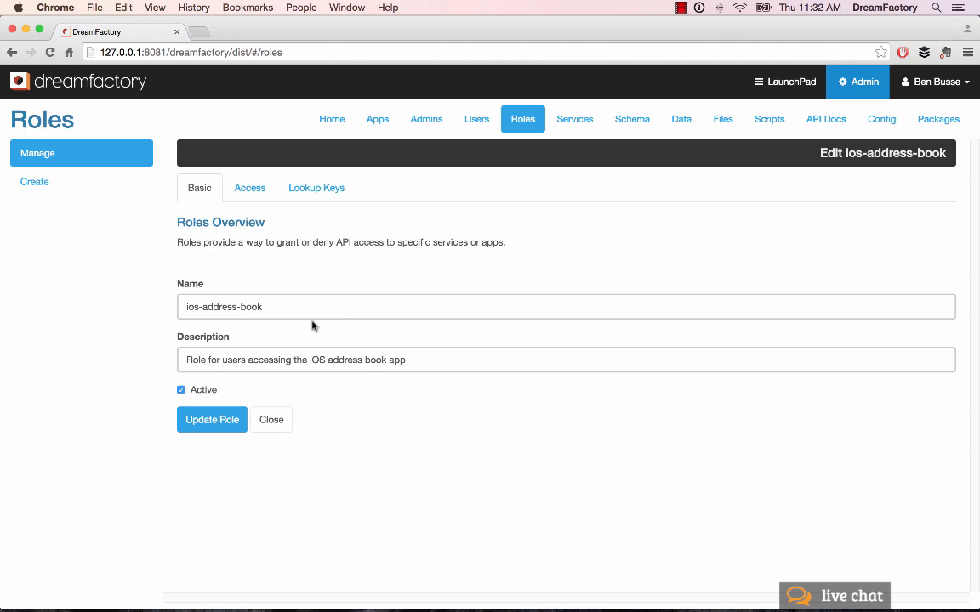
left_click(246, 189)
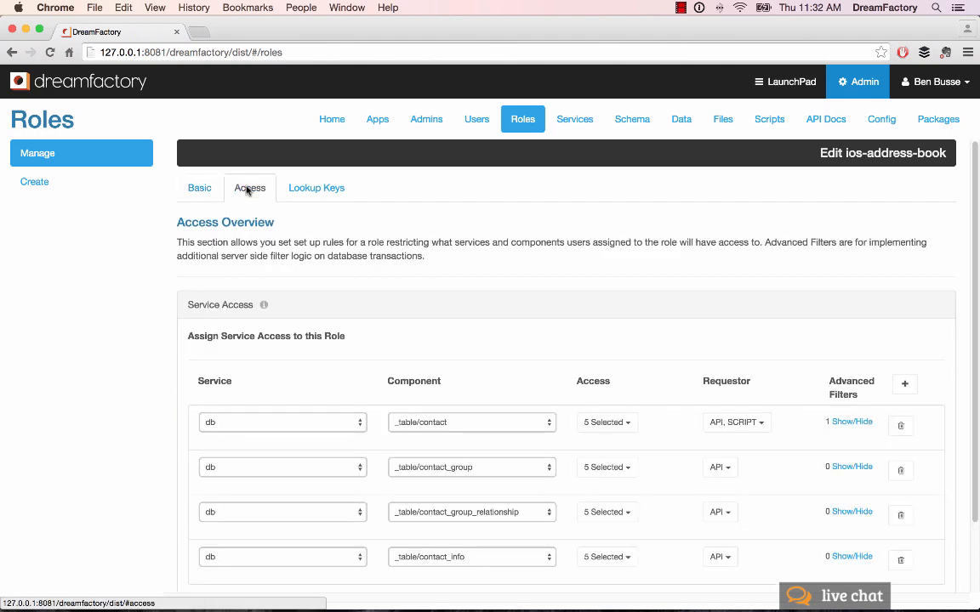
scroll(430, 276, "down", 3)
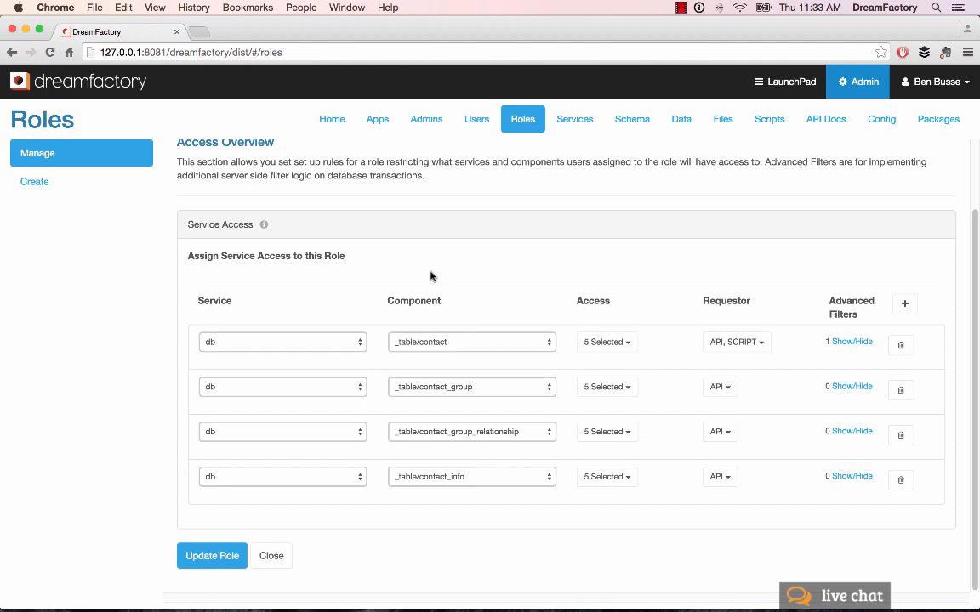
View the service and component options of the first access rule, keeping db and _table/contact
left_click(357, 342)
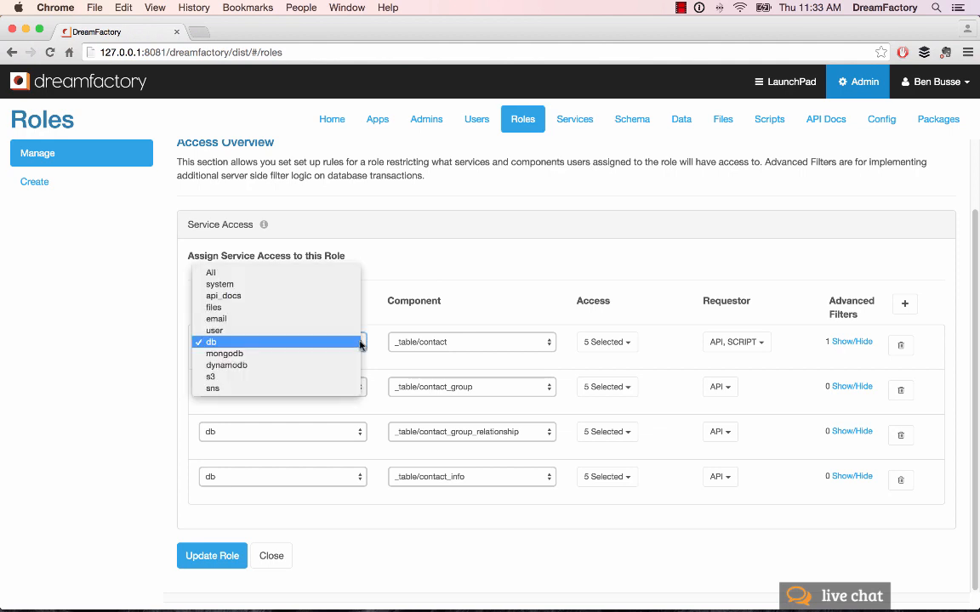
left_click(338, 342)
left_click(339, 344)
left_click(329, 342)
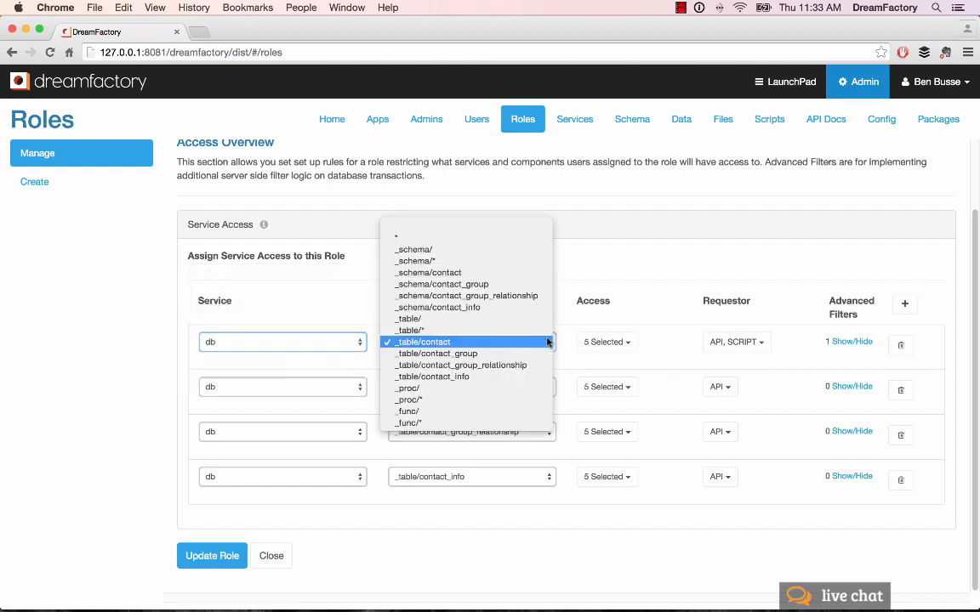
left_click(547, 341)
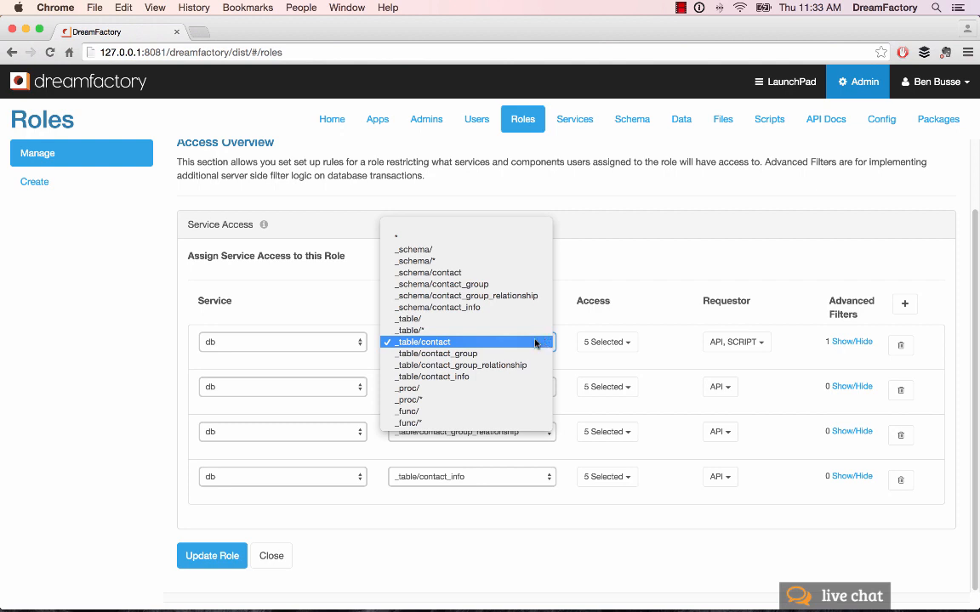
left_click(517, 343)
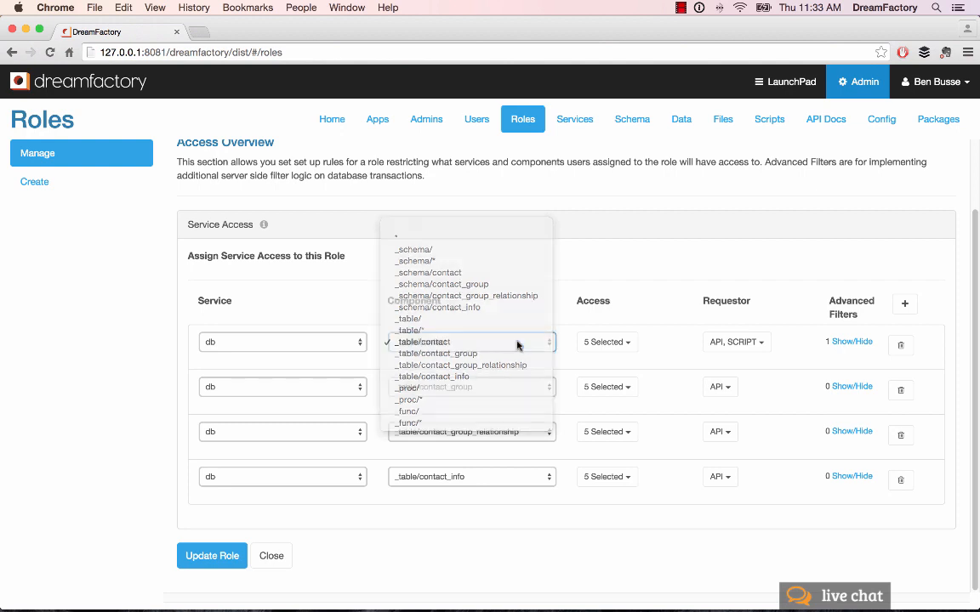
Inspect the access method, requestor and advanced filter settings of the _table/contact rule
left_click(627, 343)
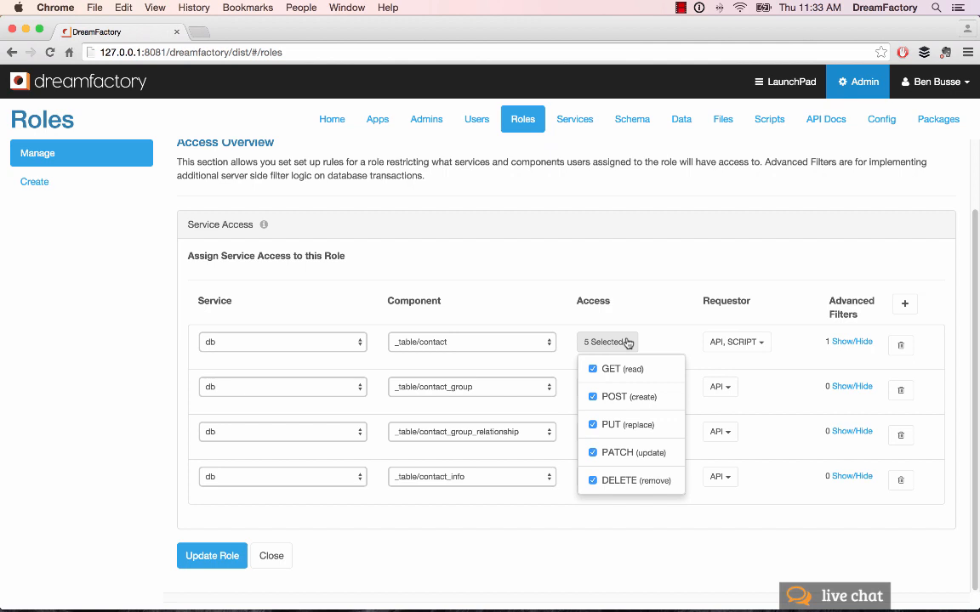
left_click(627, 342)
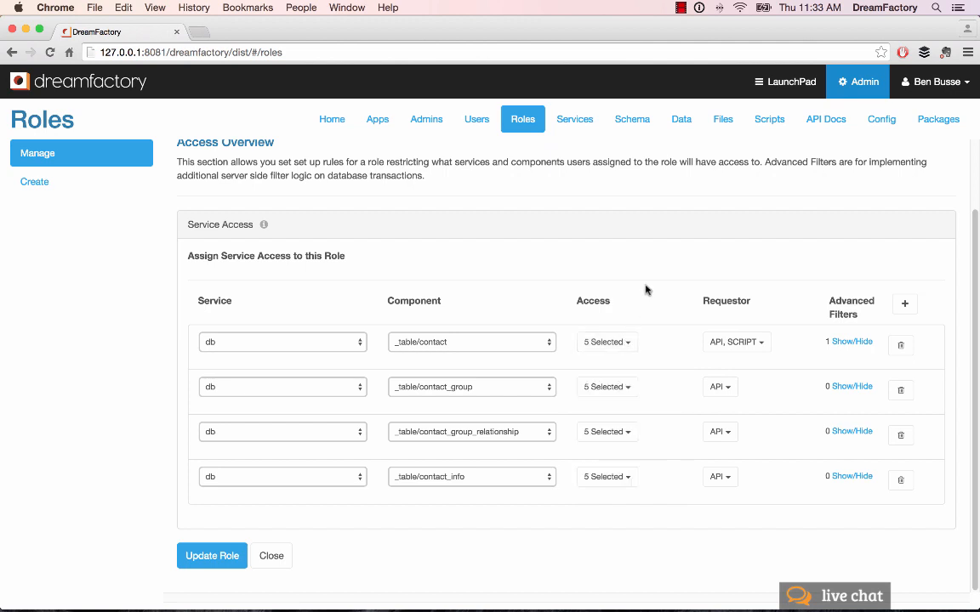
left_click(764, 344)
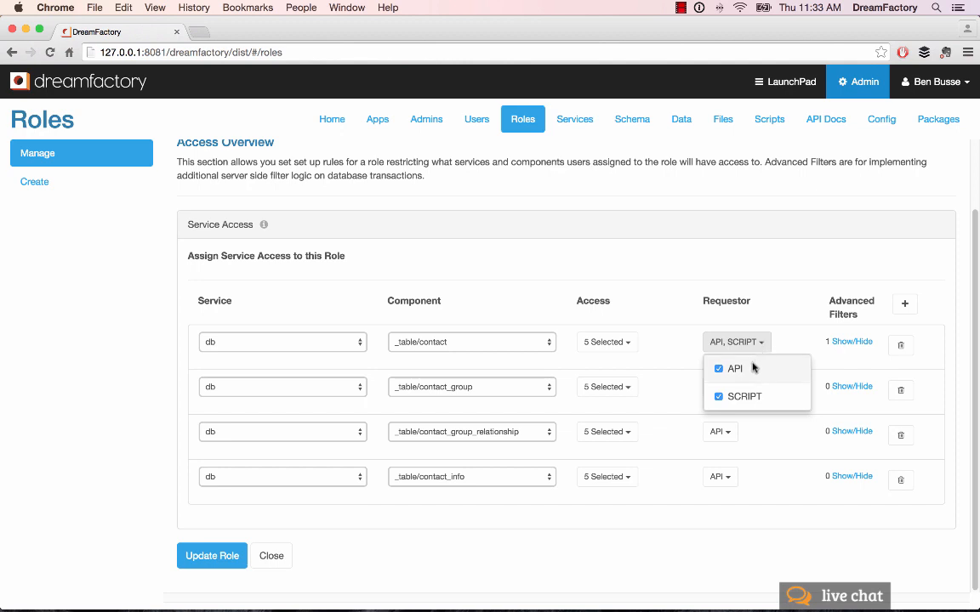
left_click(789, 315)
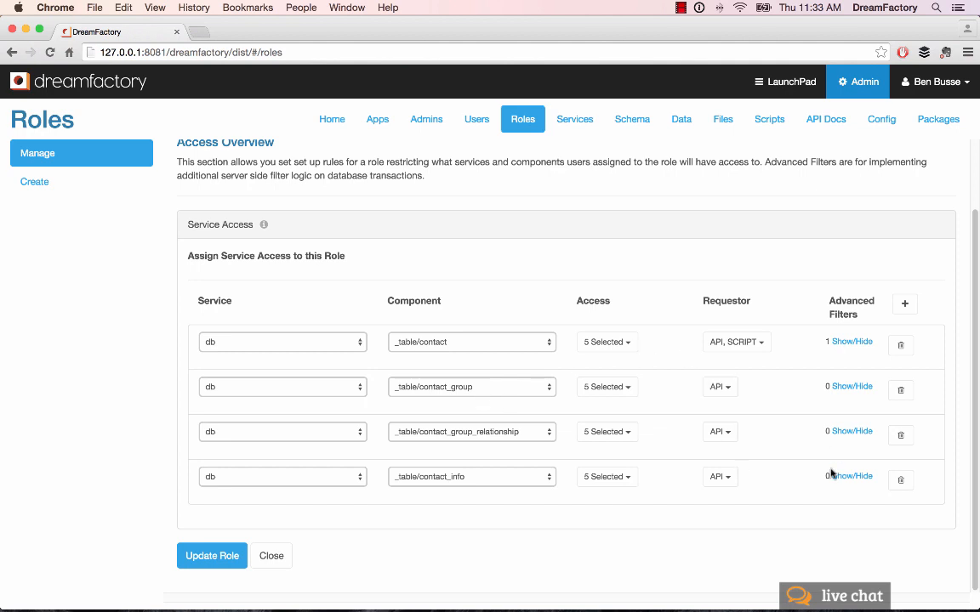
left_click(849, 343)
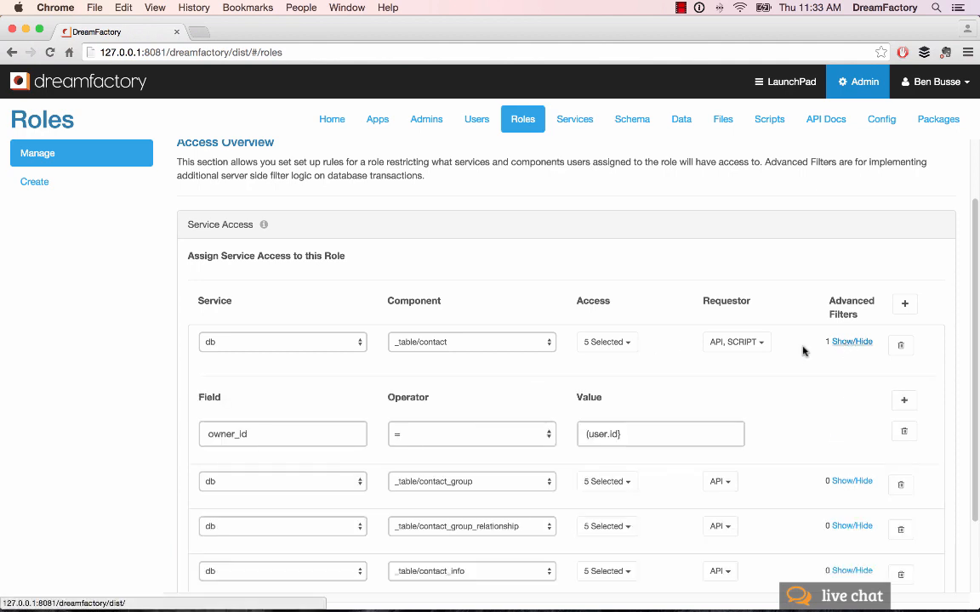
Examine the remaining service access rules listed for the ios-address-book role
scroll(261, 389, "down", 1)
scroll(261, 388, "down", 1)
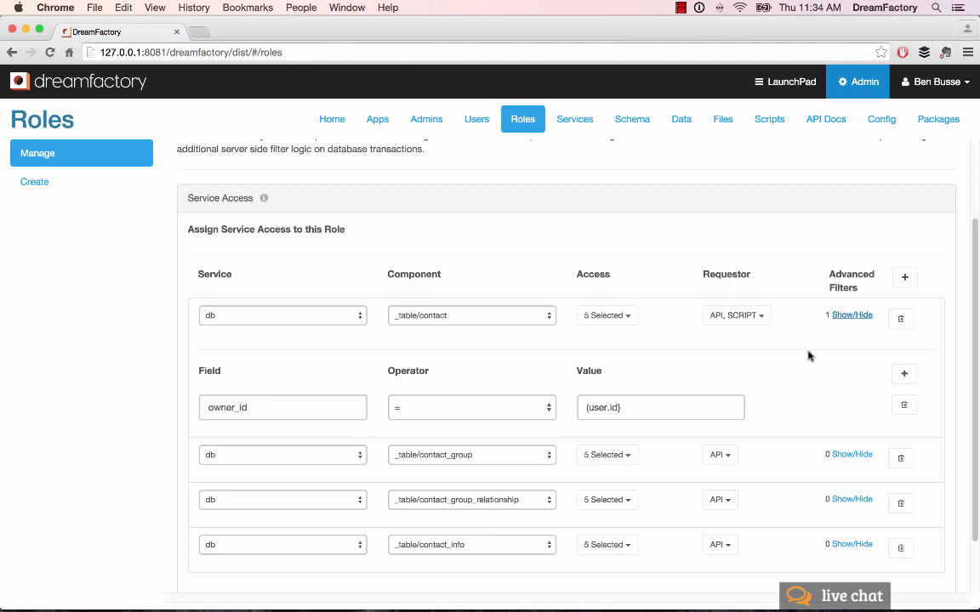
scroll(808, 356, "up", 3)
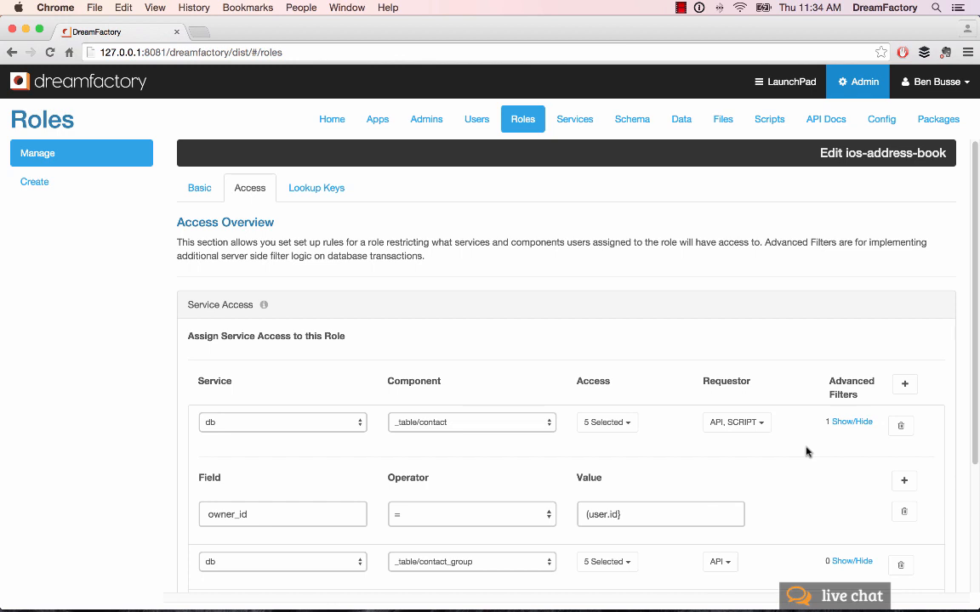
Start a new user with the ios-address-book role for the Address Book for iOS app, and view the admin app's role options
left_click(469, 128)
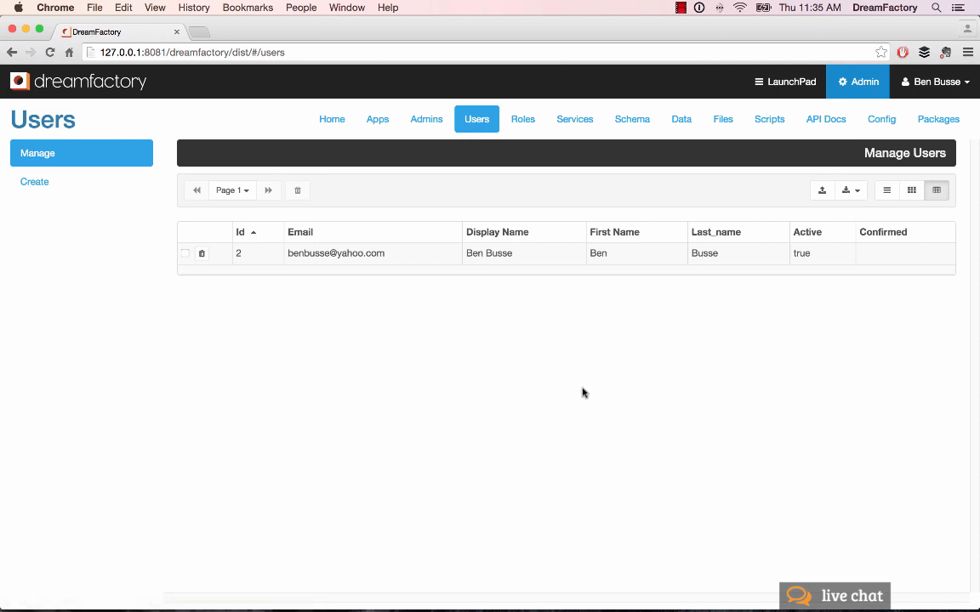
left_click(24, 181)
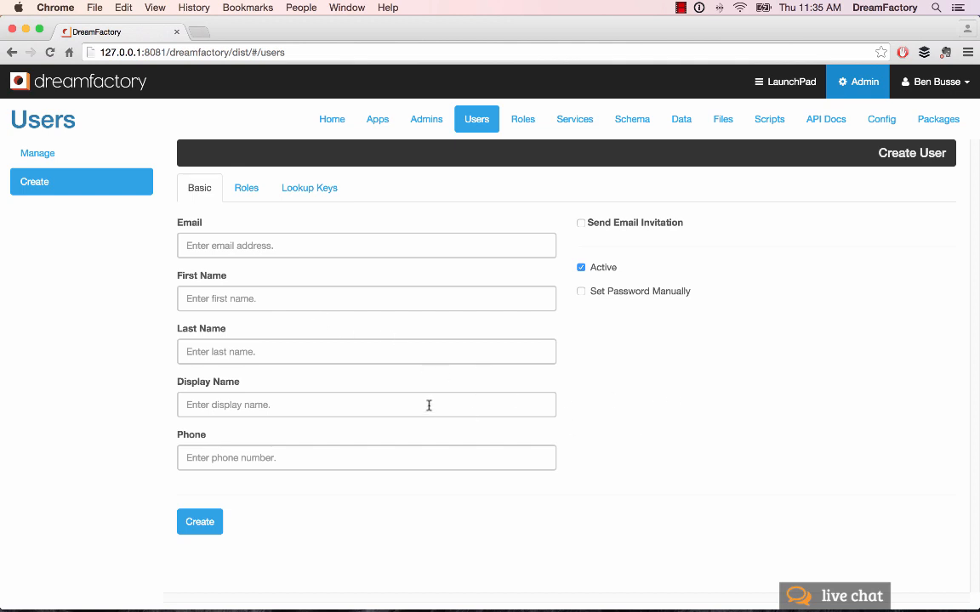
left_click(250, 192)
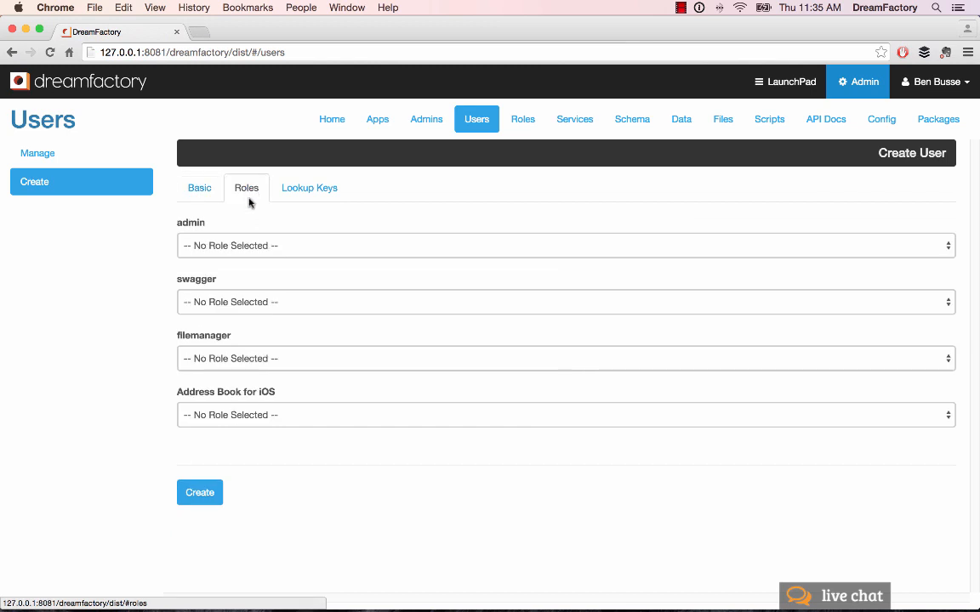
left_click(292, 416)
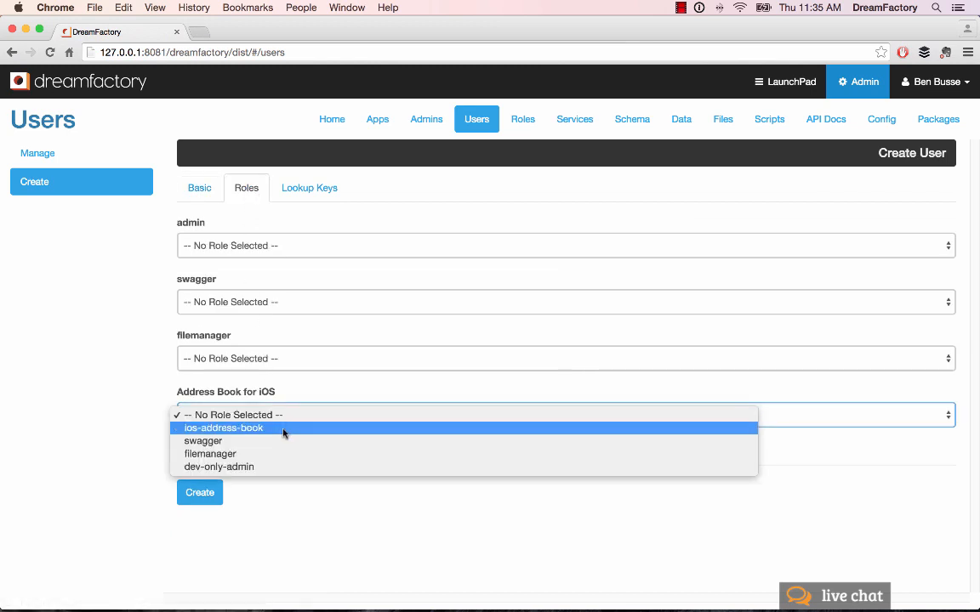
left_click(283, 430)
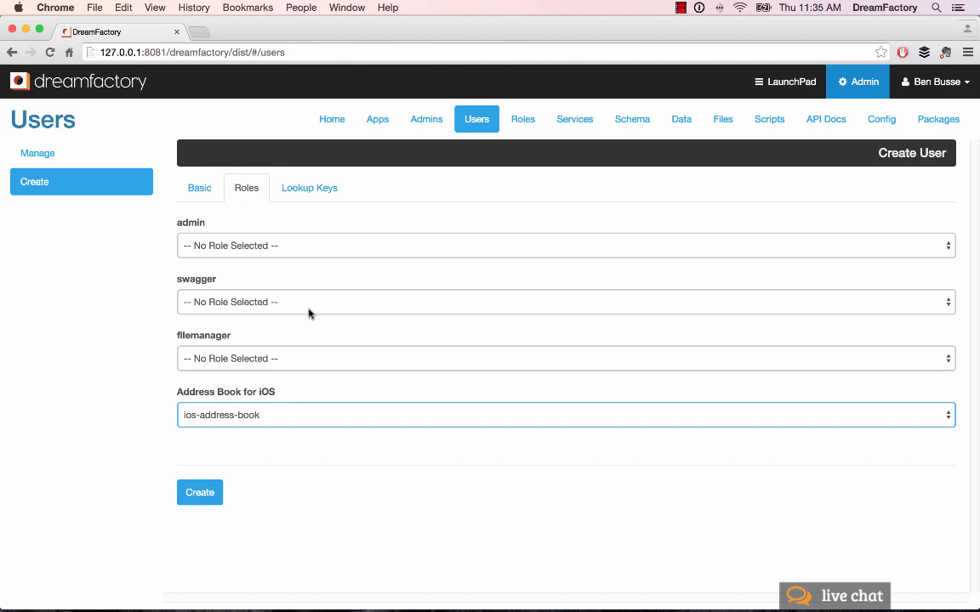
left_click(306, 246)
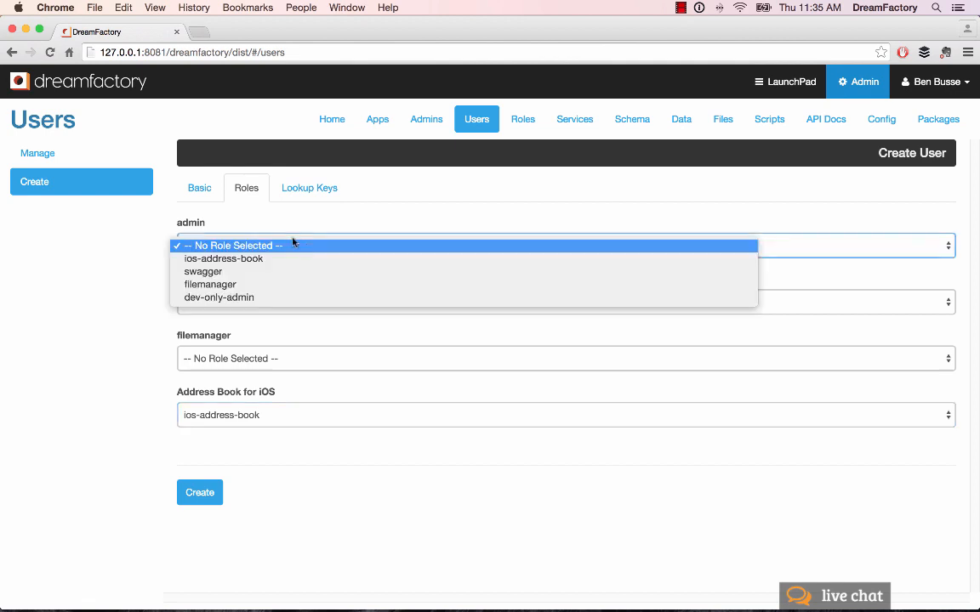
left_click(272, 225)
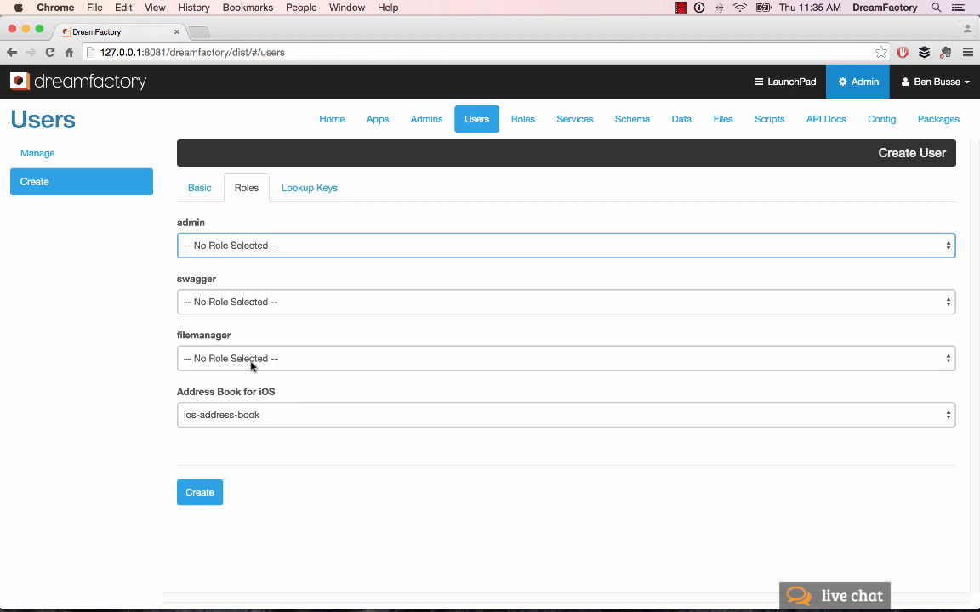
Examine the API operations of the user service in the live API documentation and collapse them again
left_click(825, 120)
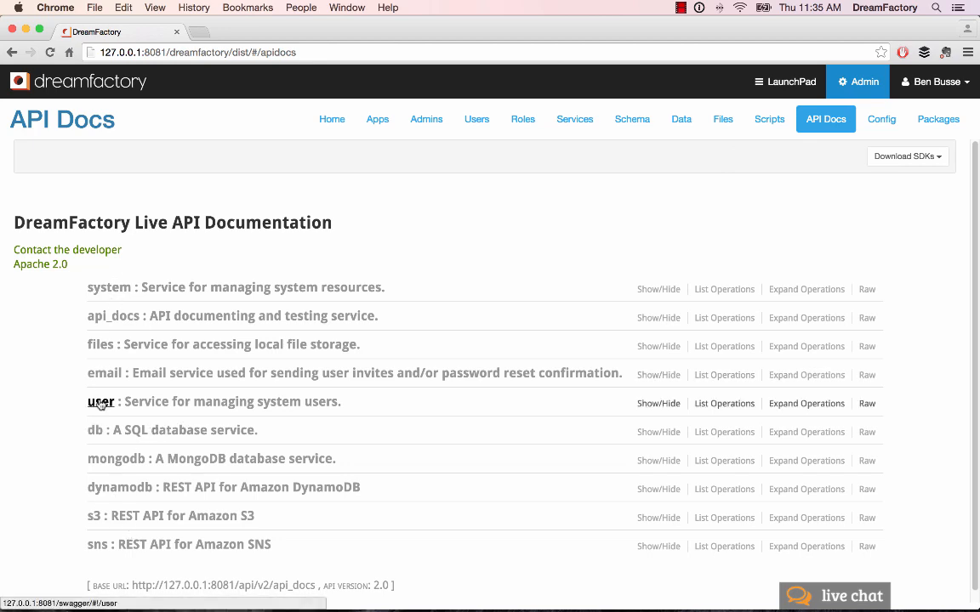
left_click(101, 405)
scroll(300, 352, "down", 5)
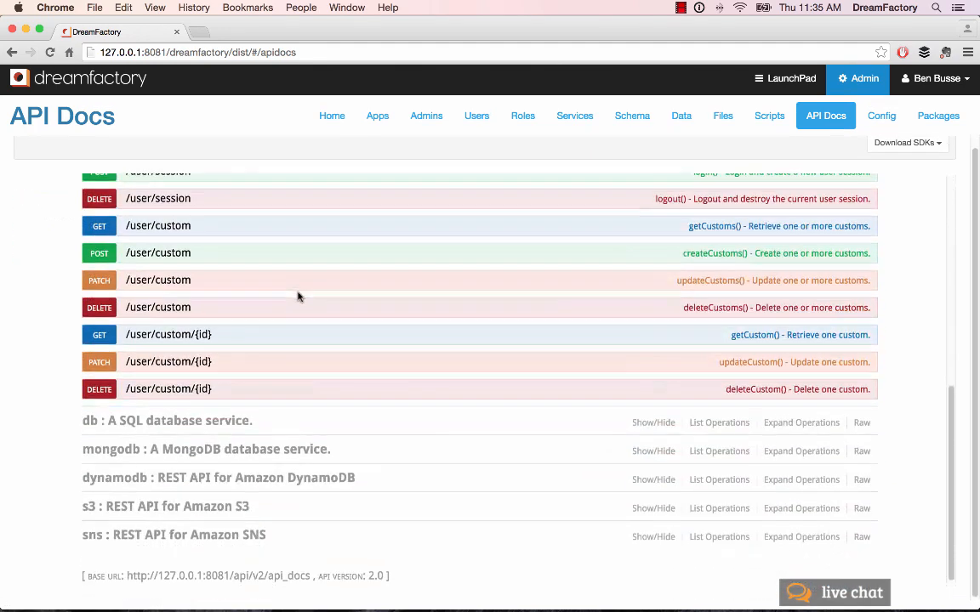
scroll(297, 296, "up", 10)
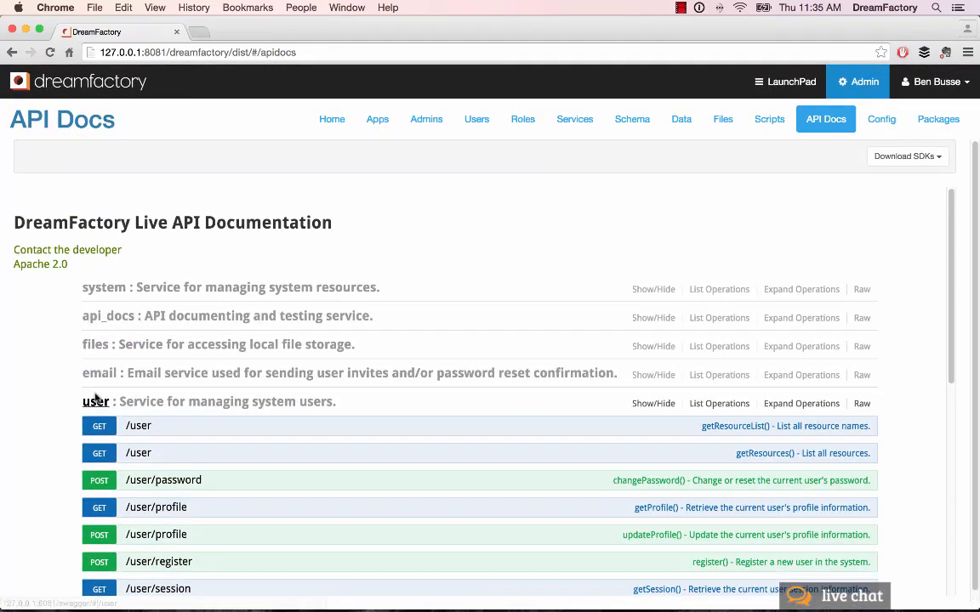
left_click(96, 402)
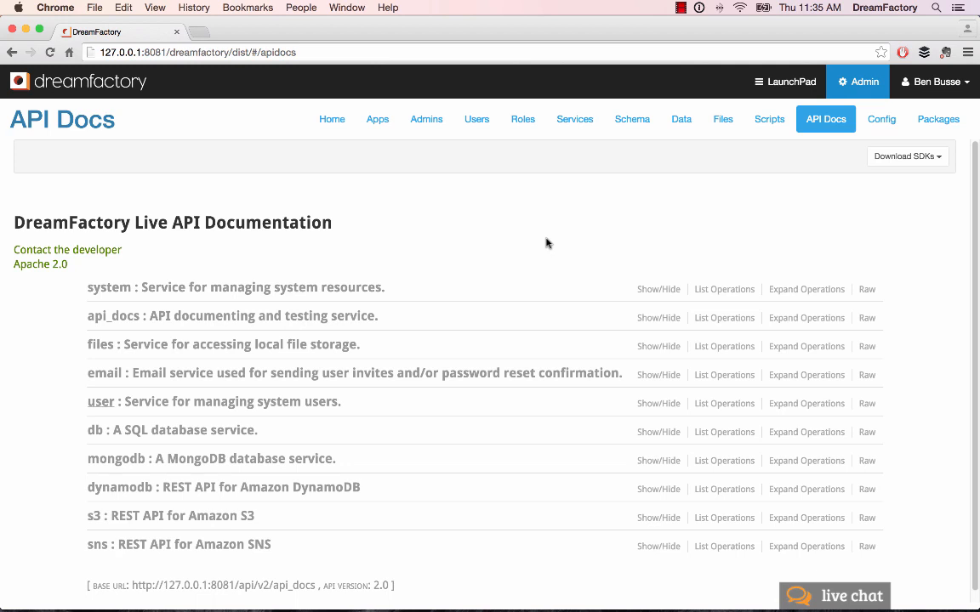
View the default role options for a new application and the sample packages available for app import
left_click(371, 121)
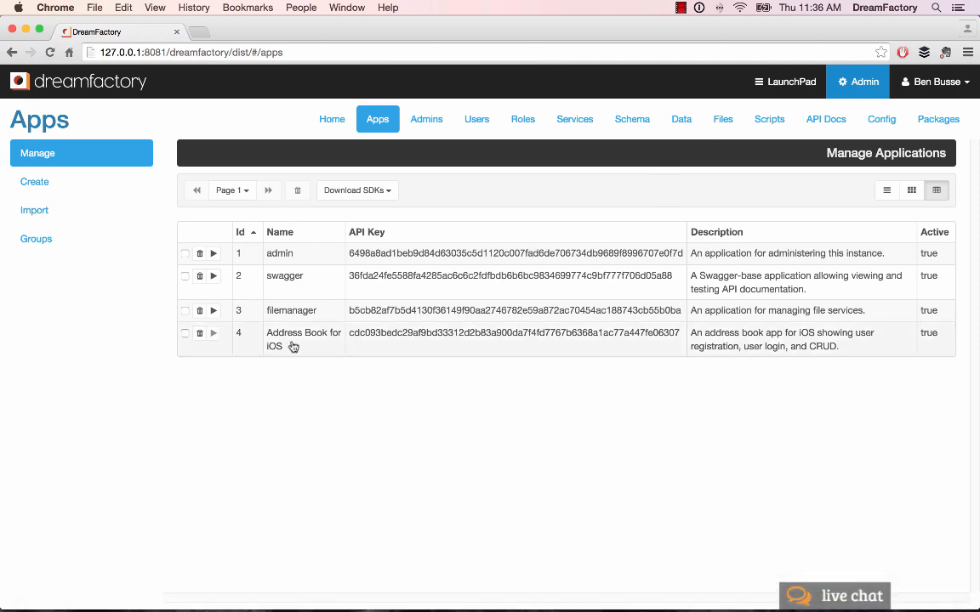
left_click(34, 181)
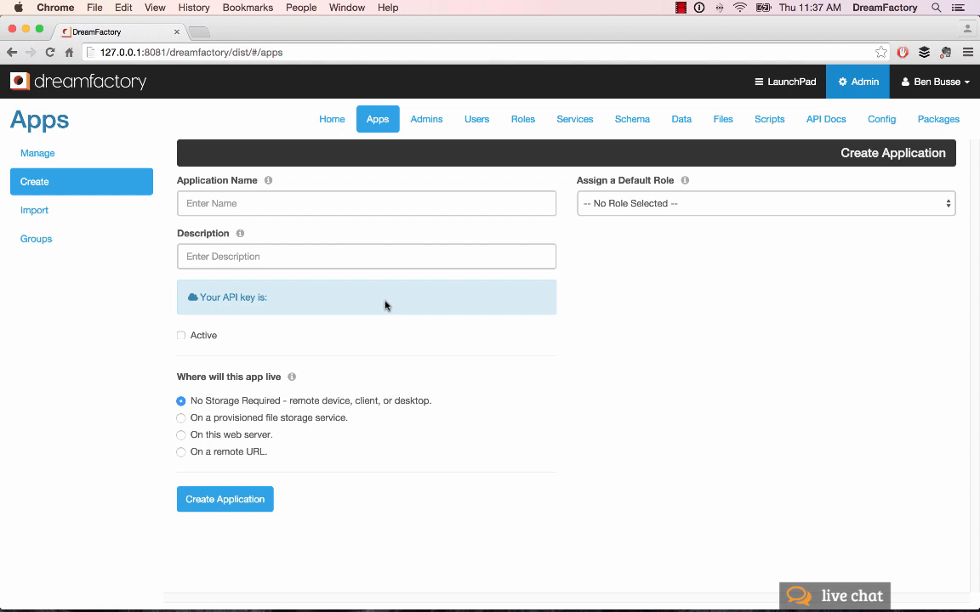
left_click(679, 203)
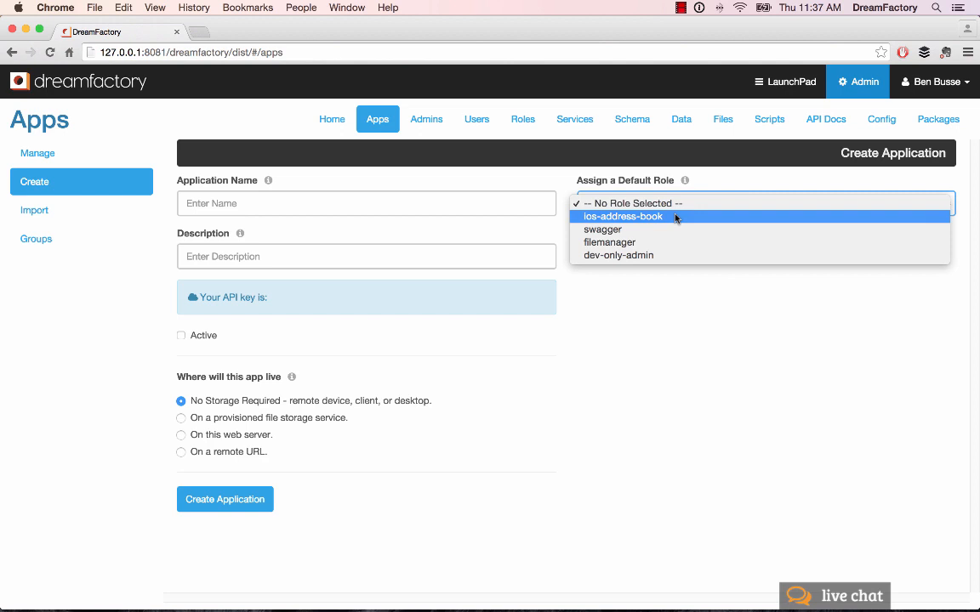
left_click(661, 369)
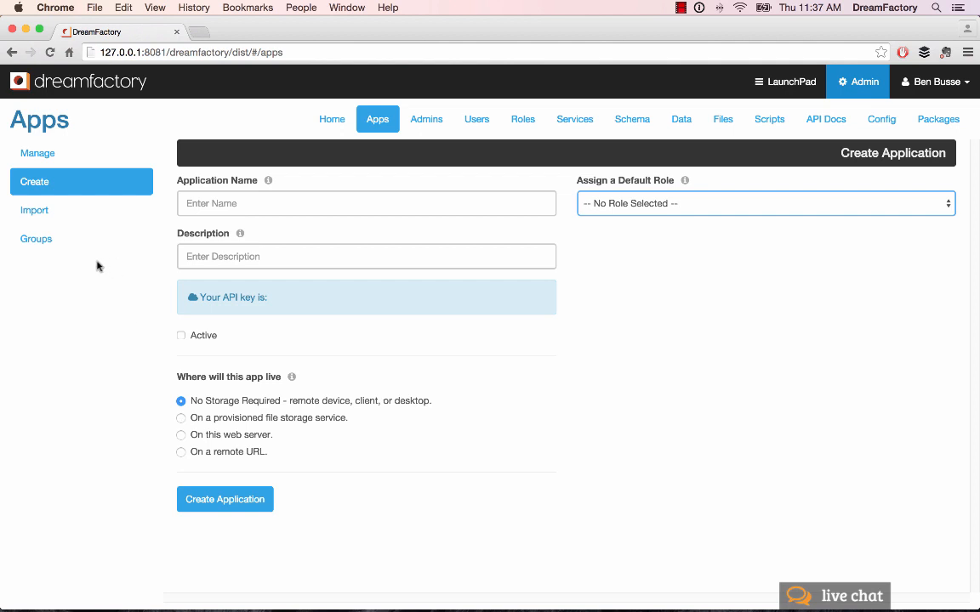
left_click(72, 213)
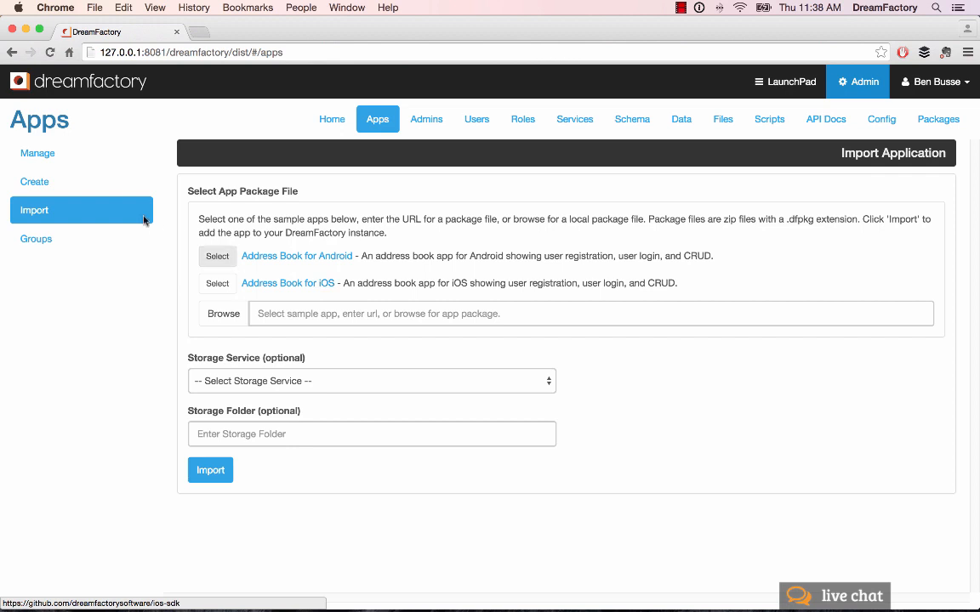
Open the iOS SDK's GitHub repository from the applications list, read its README, and return to the DreamFactory console
left_click(74, 156)
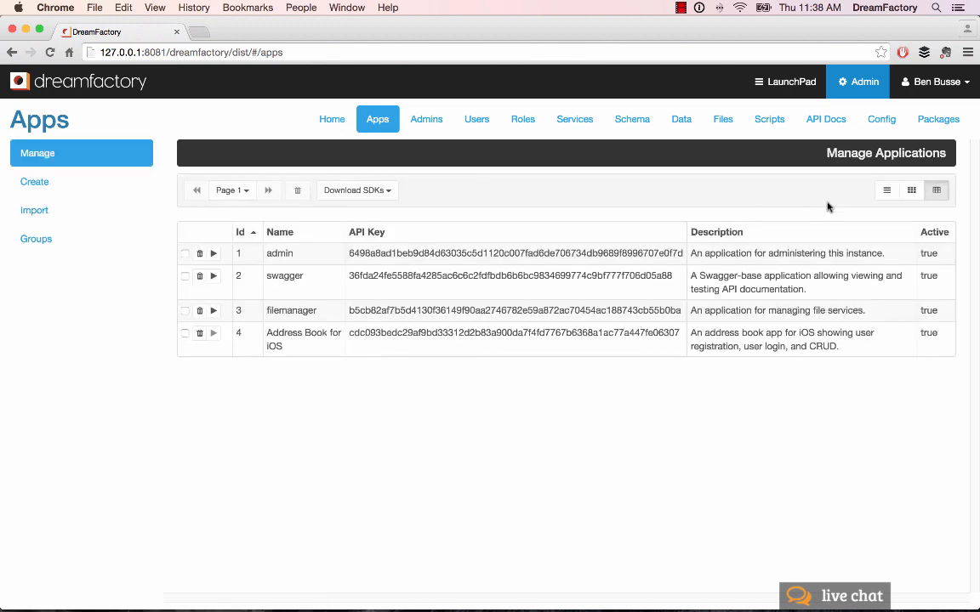
left_click(384, 194)
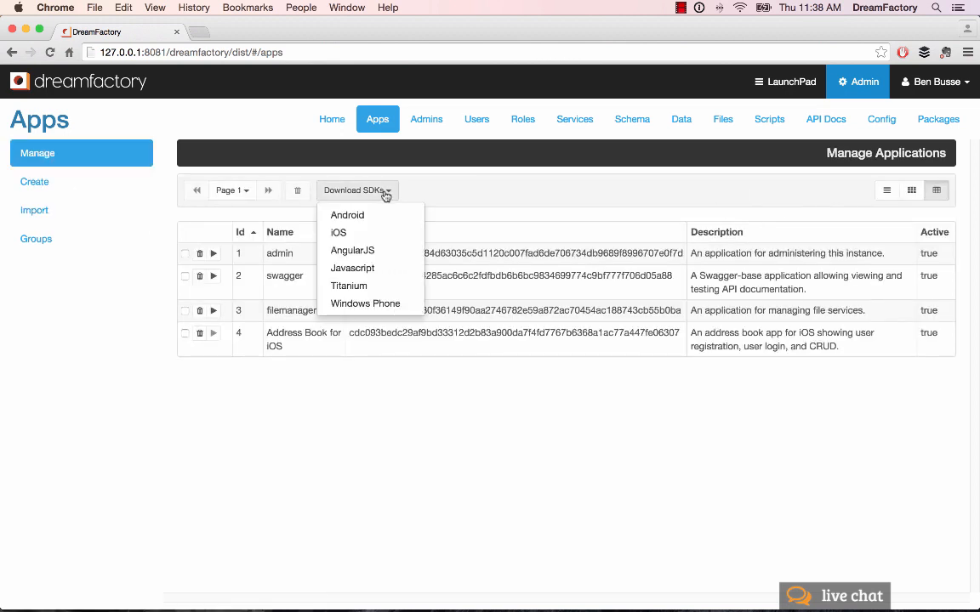
left_click(353, 233)
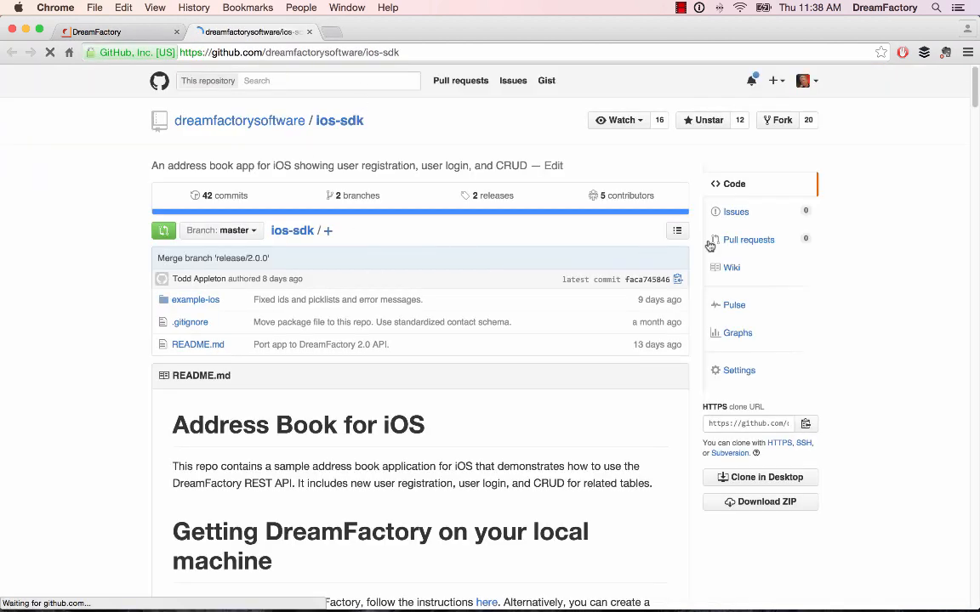
mouse_move(974, 104)
left_mouse_down()
mouse_move(974, 182)
mouse_move(973, 125)
left_mouse_up()
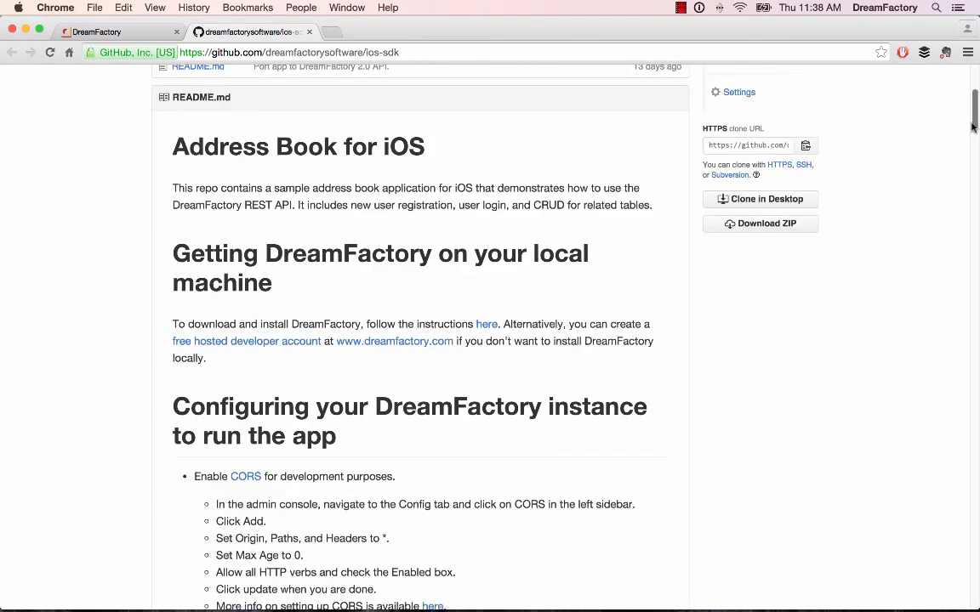
left_click(111, 35)
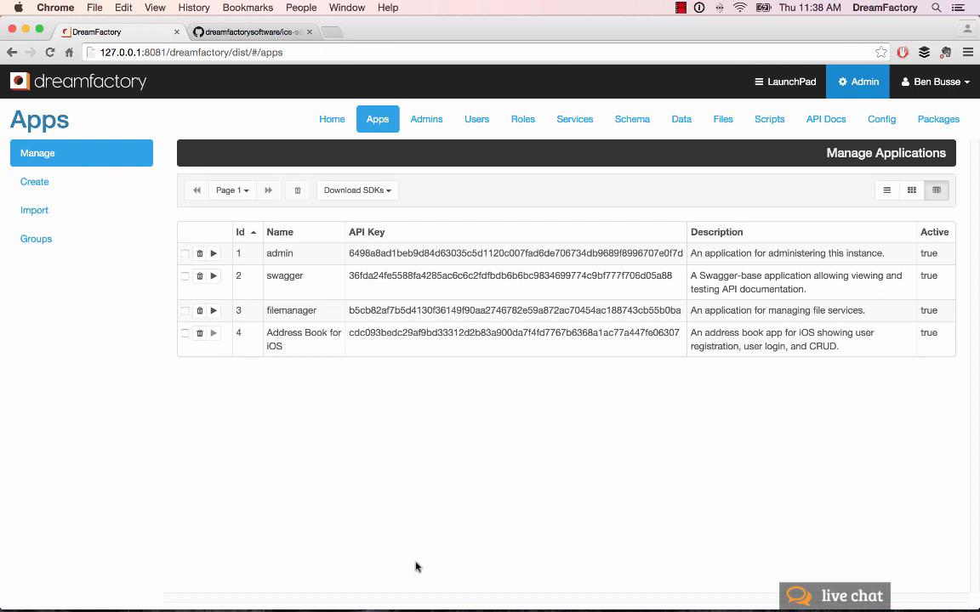
View the list of admins, and choose the SQL Database service in the Schema manager to look through its tables
left_click(429, 120)
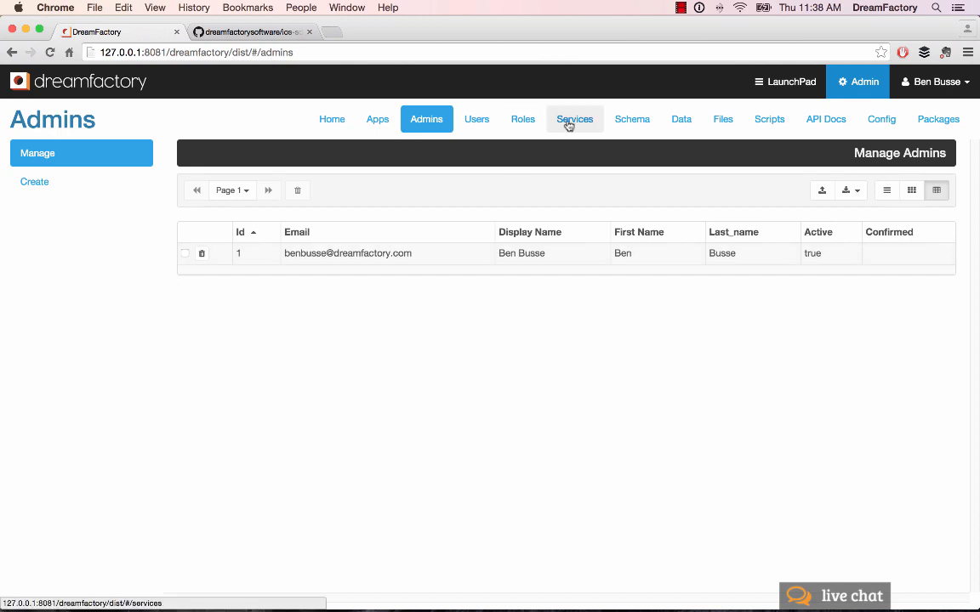
left_click(637, 123)
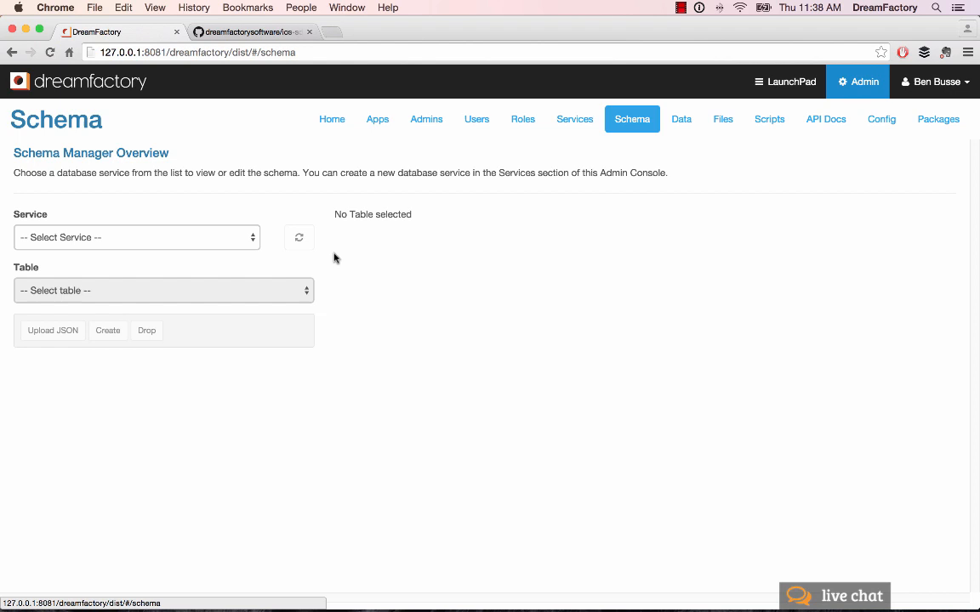
left_click(252, 239)
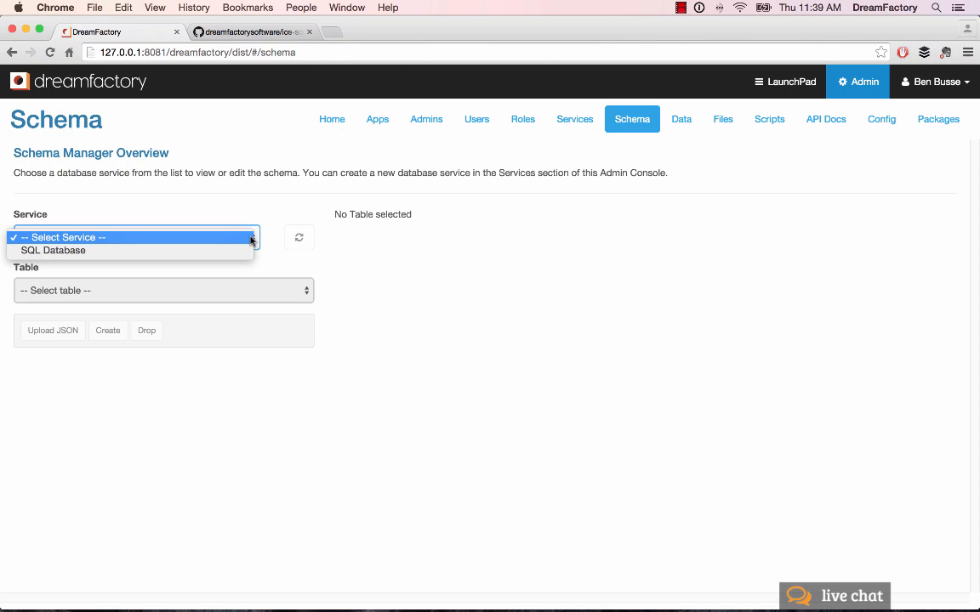
left_click(483, 254)
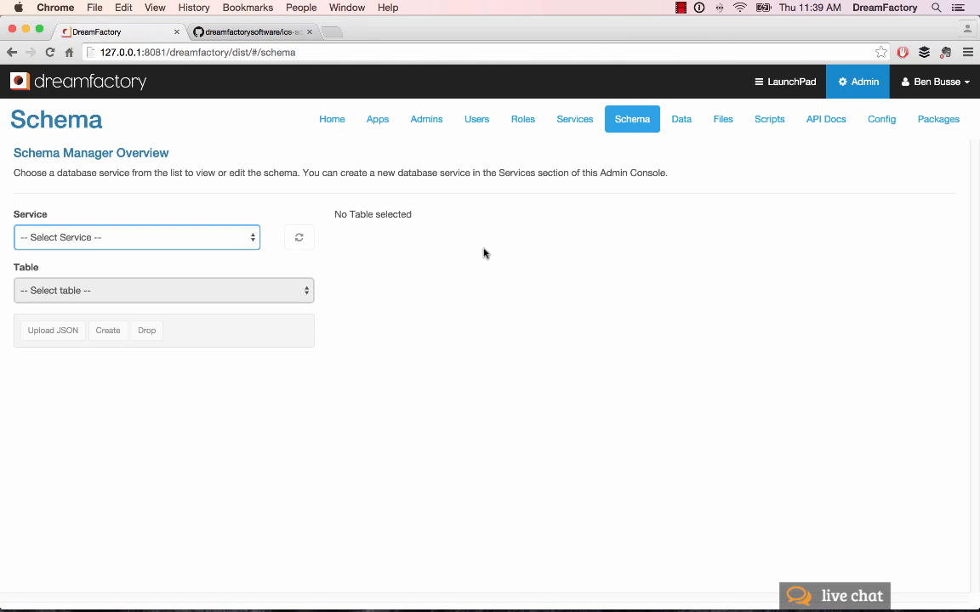
left_click(253, 239)
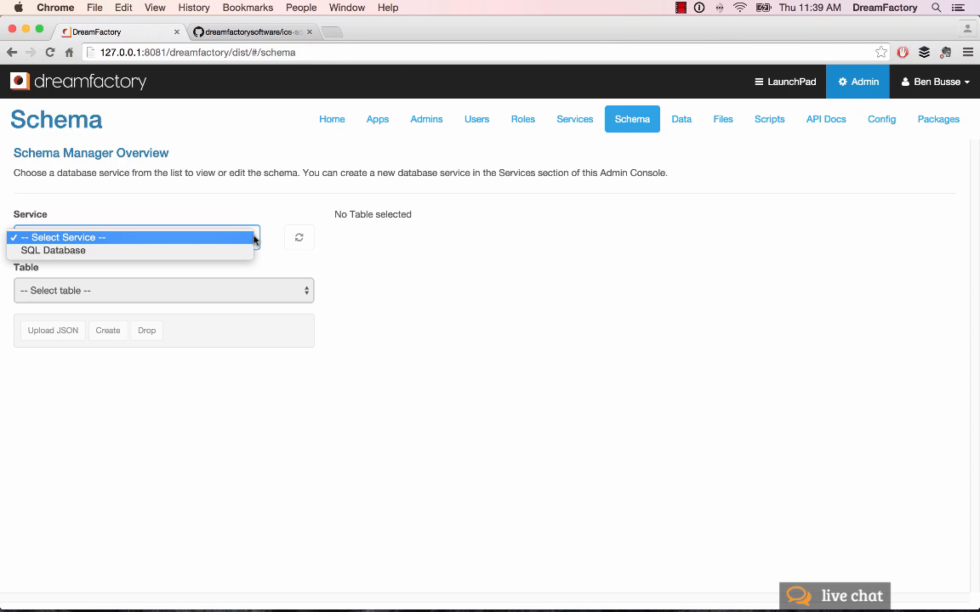
left_click(220, 252)
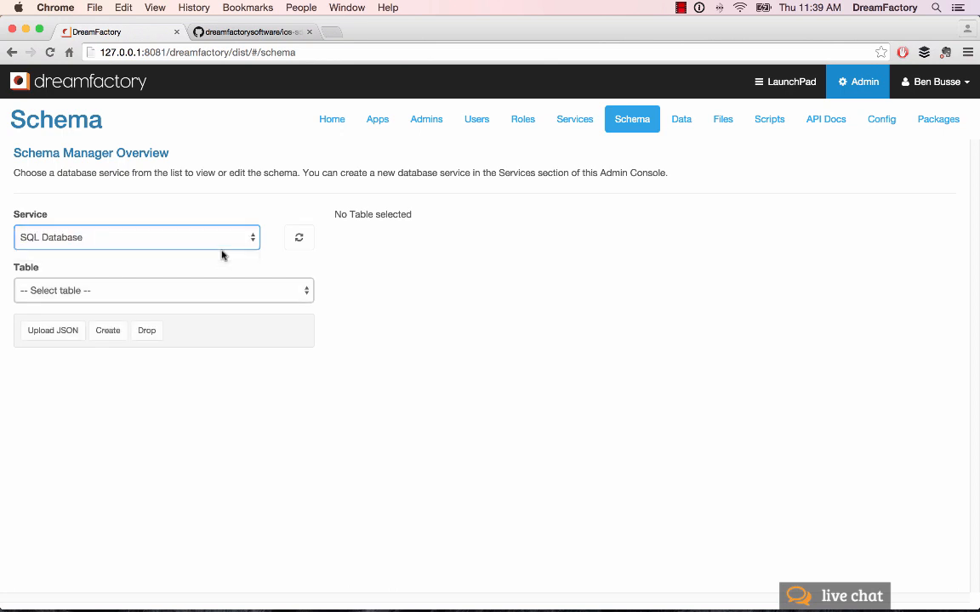
left_click(306, 291)
left_click(307, 290)
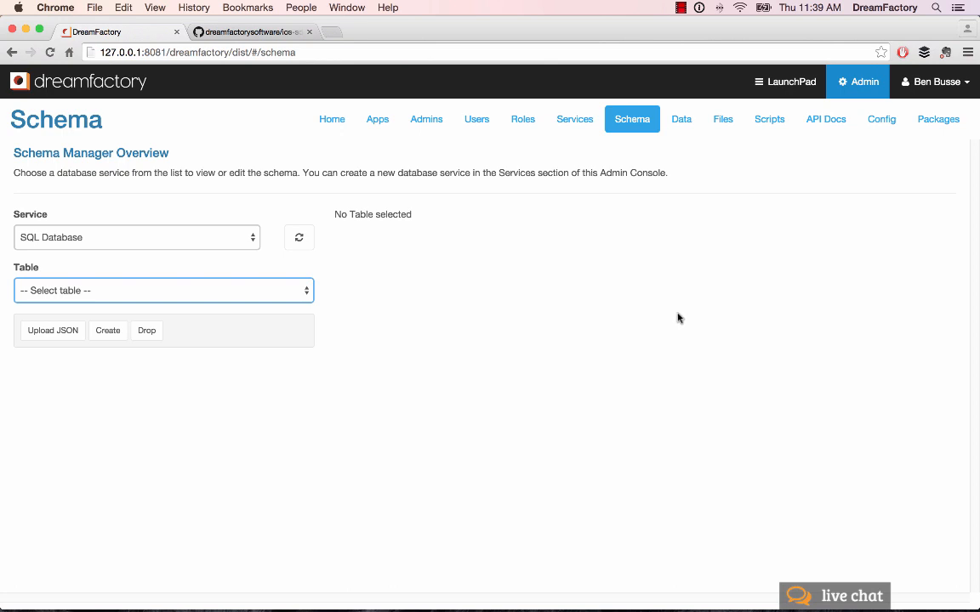
Choose SQL Database in the Data section to look through its tables, and open the Files section
left_click(683, 120)
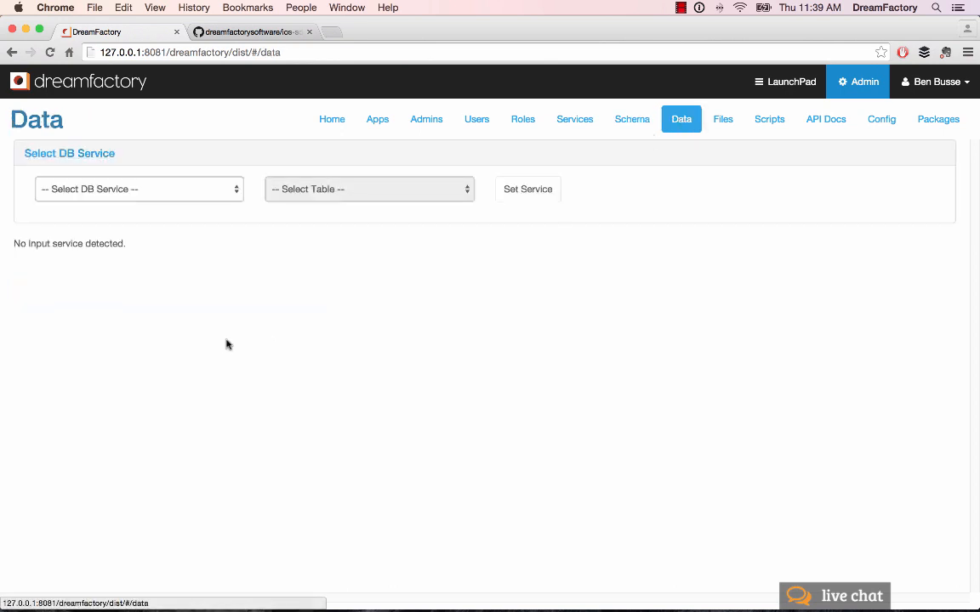
left_click(233, 195)
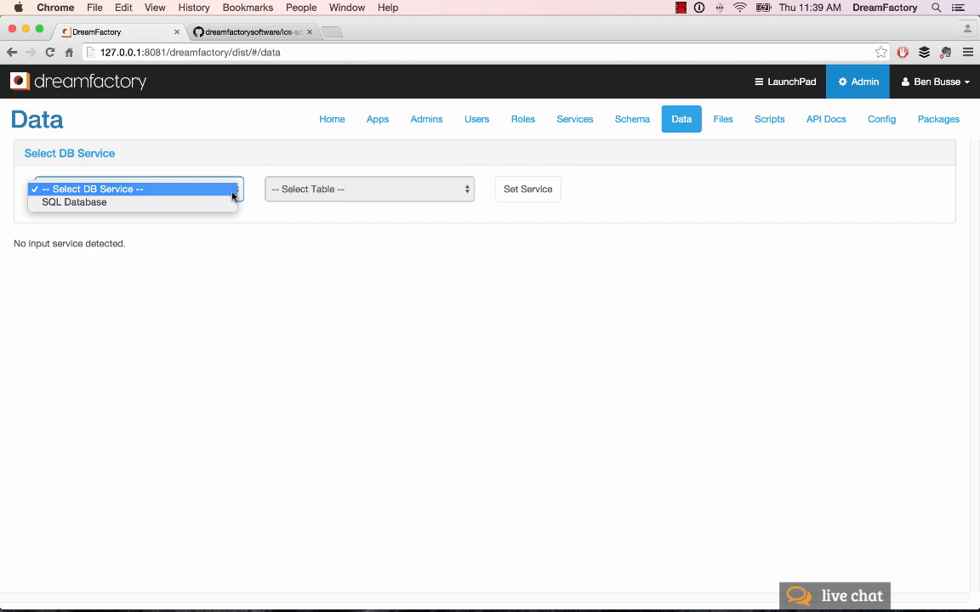
left_click(218, 202)
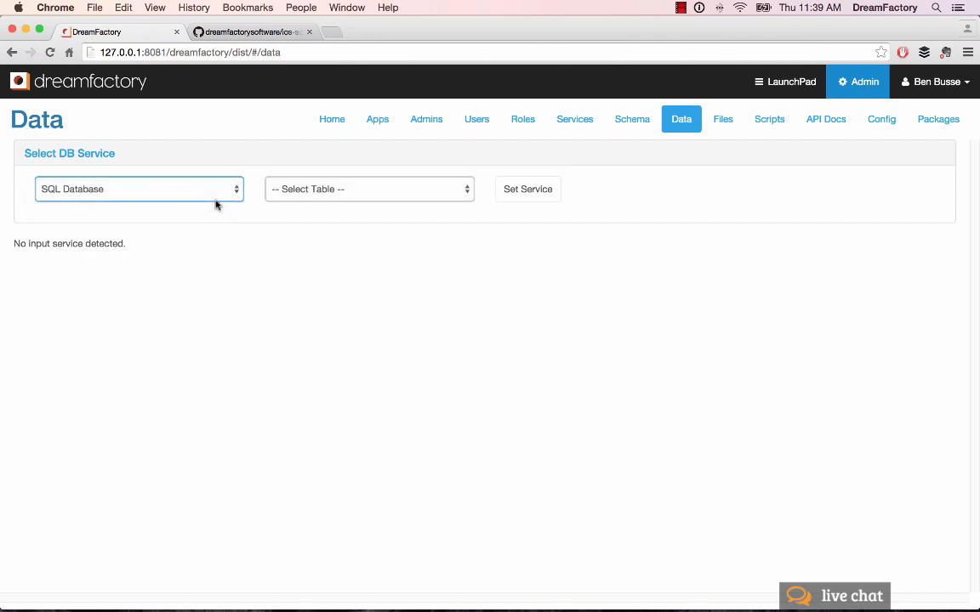
left_click(374, 195)
left_click(376, 192)
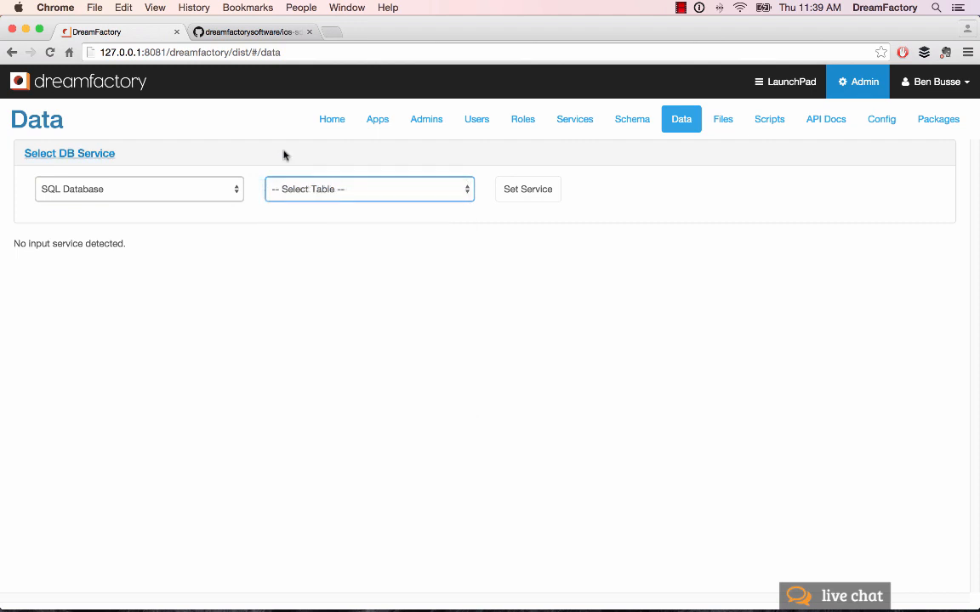
left_click(721, 123)
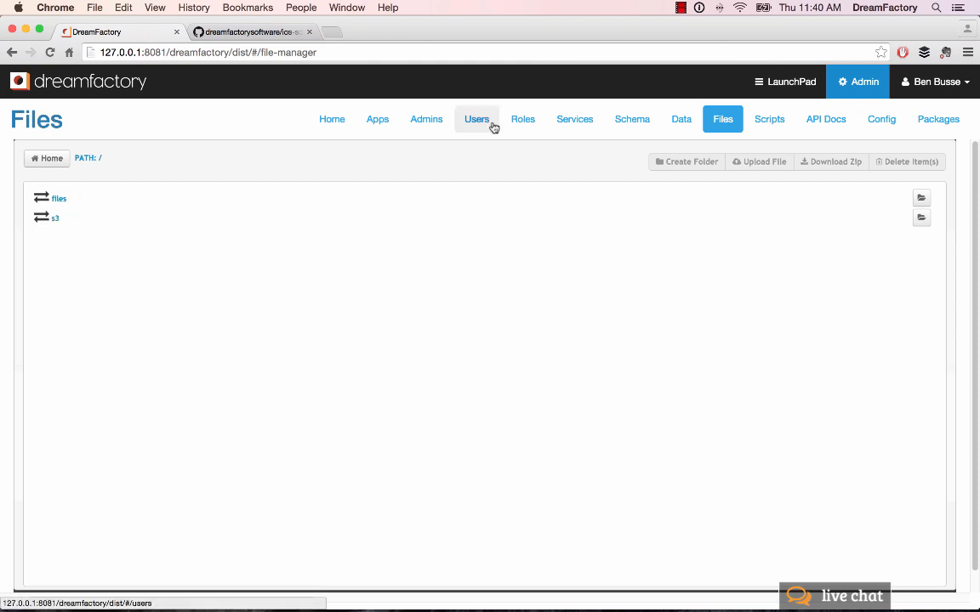
Review the Config section's system info, CORS, cache, email template, global lookup key and preference settings
left_click(875, 123)
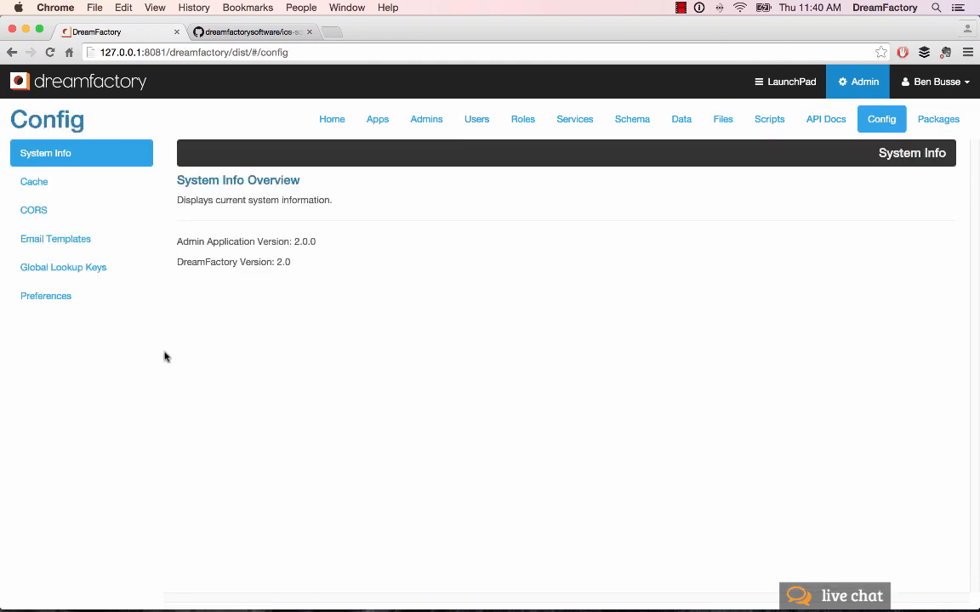
left_click(57, 212)
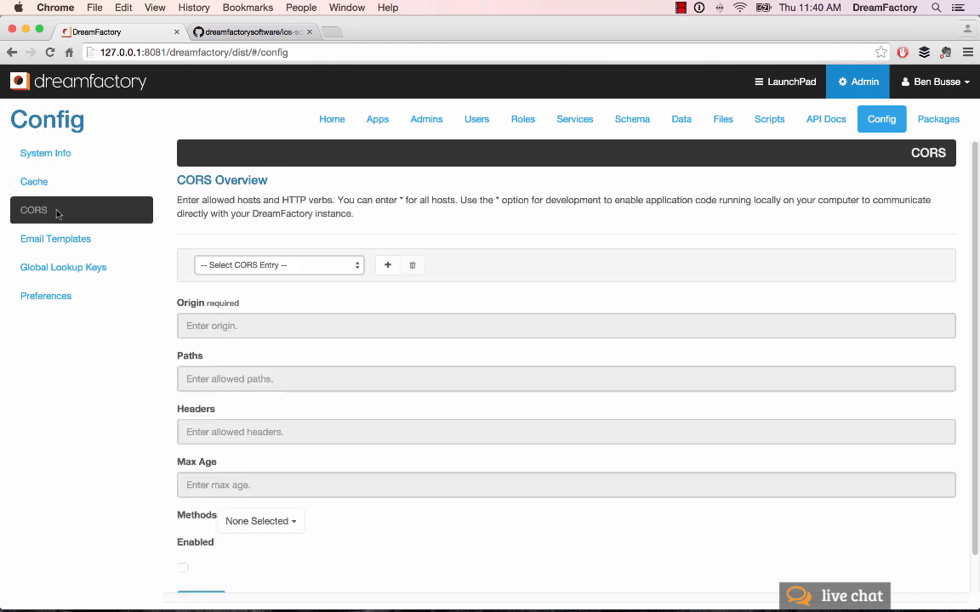
left_click(53, 185)
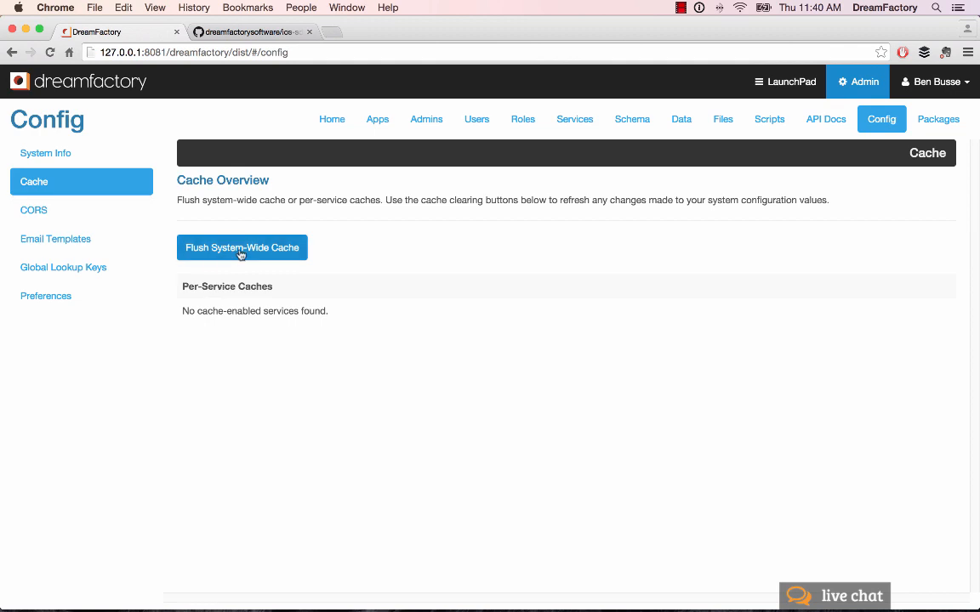
left_click(29, 219)
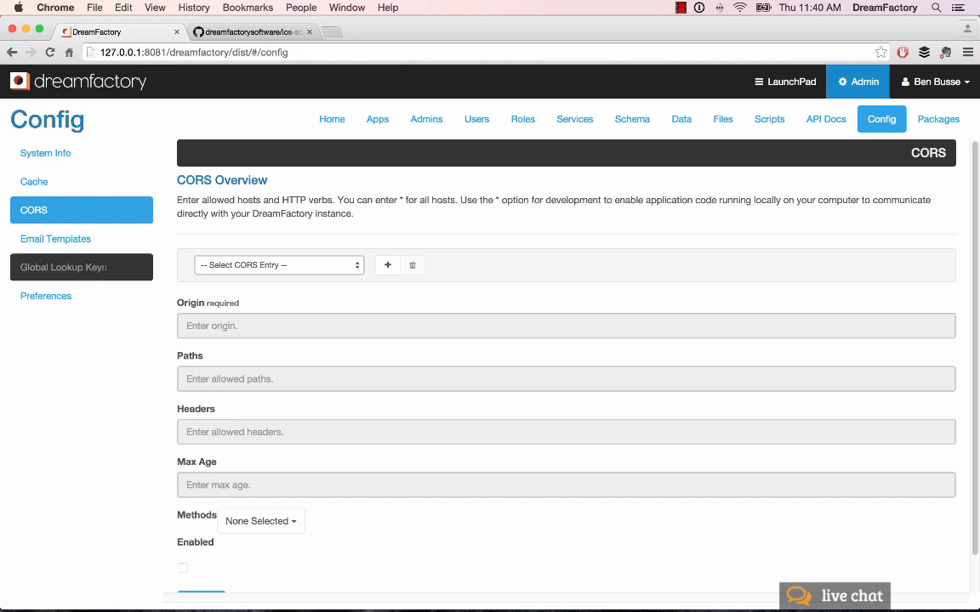
left_click(88, 241)
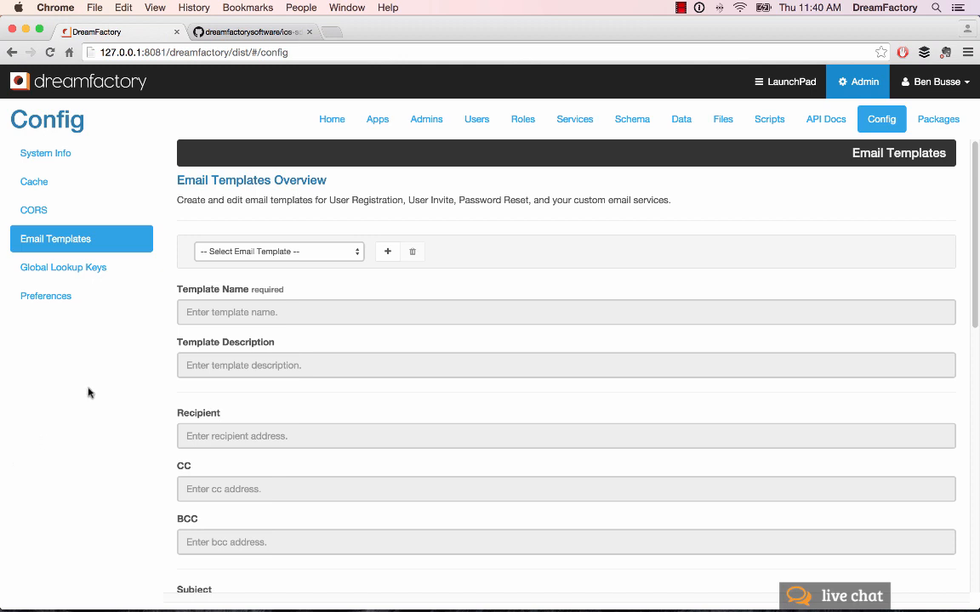
left_click(88, 272)
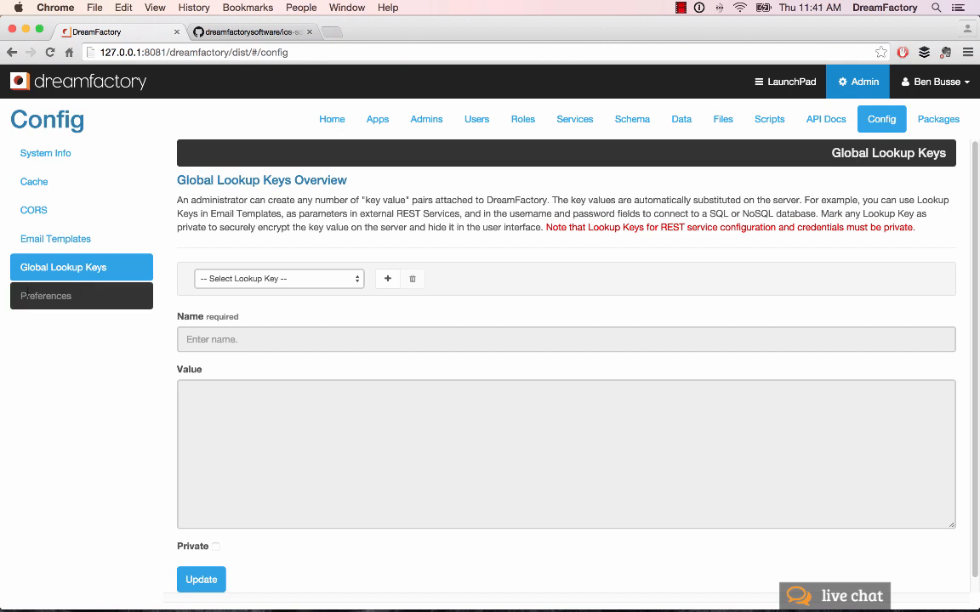
left_click(73, 289)
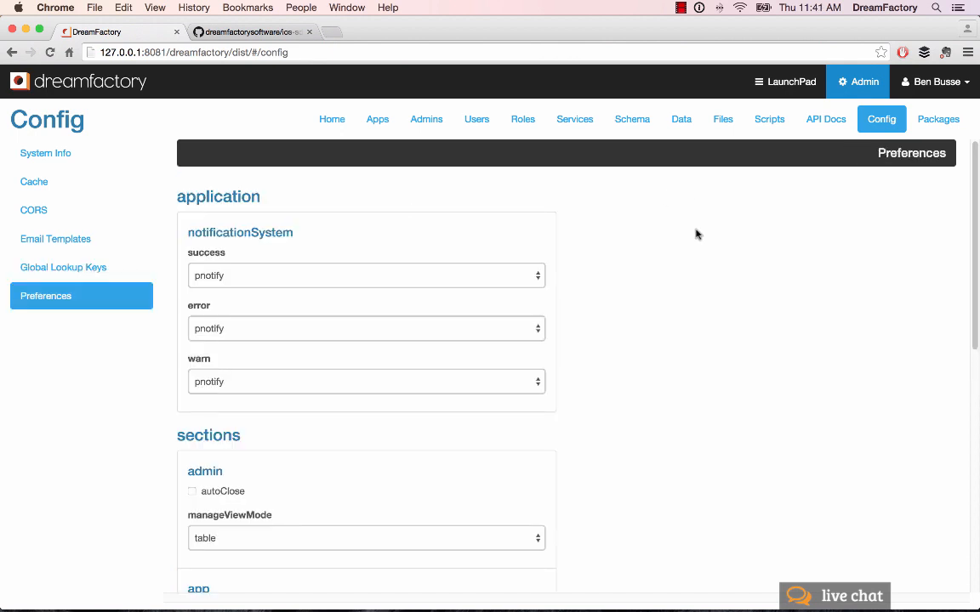
Choose Address Book for iOS as the app to package, and look through the schema and service export options
left_click(939, 124)
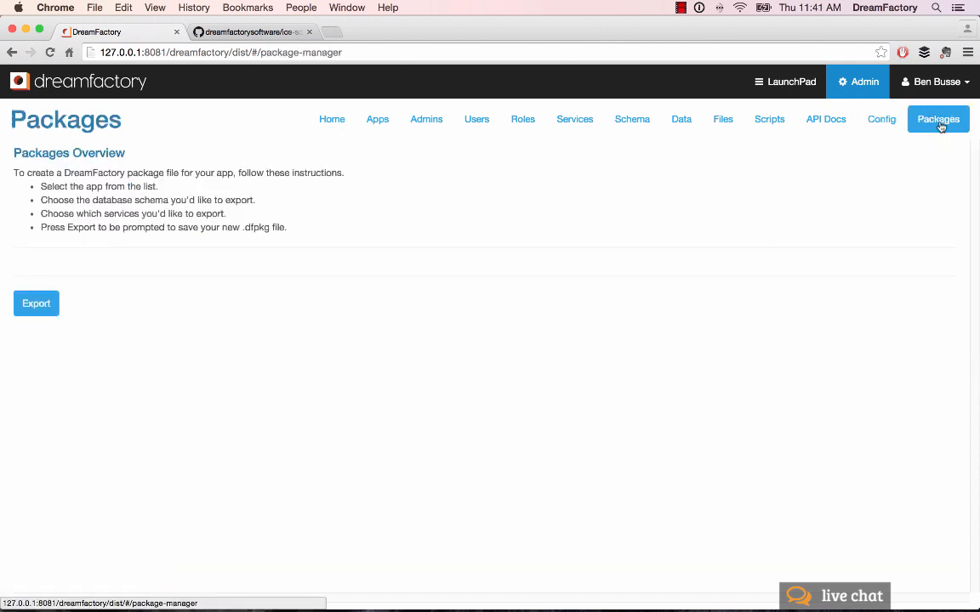
left_click(95, 297)
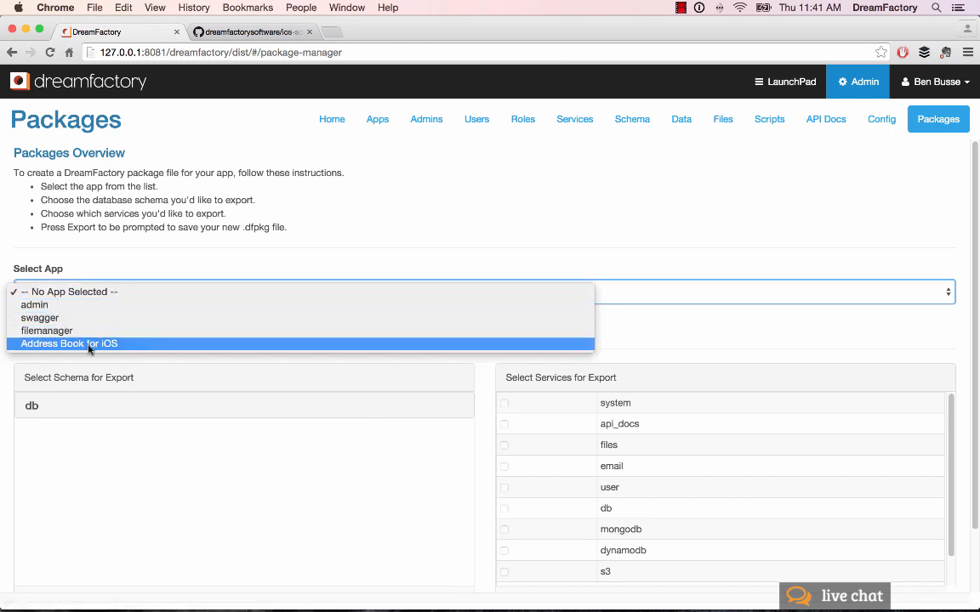
left_click(89, 342)
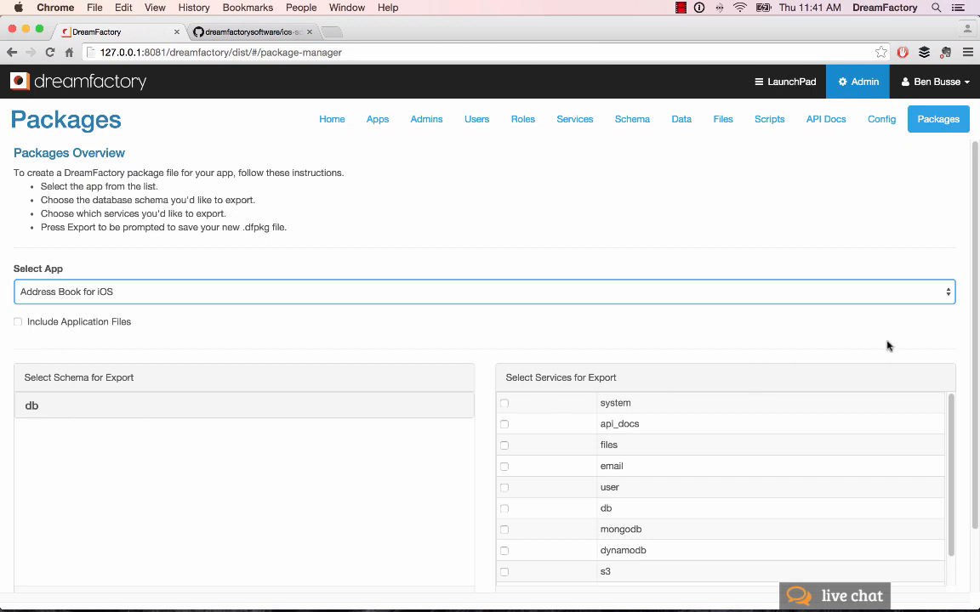
scroll(968, 366, "down", 2)
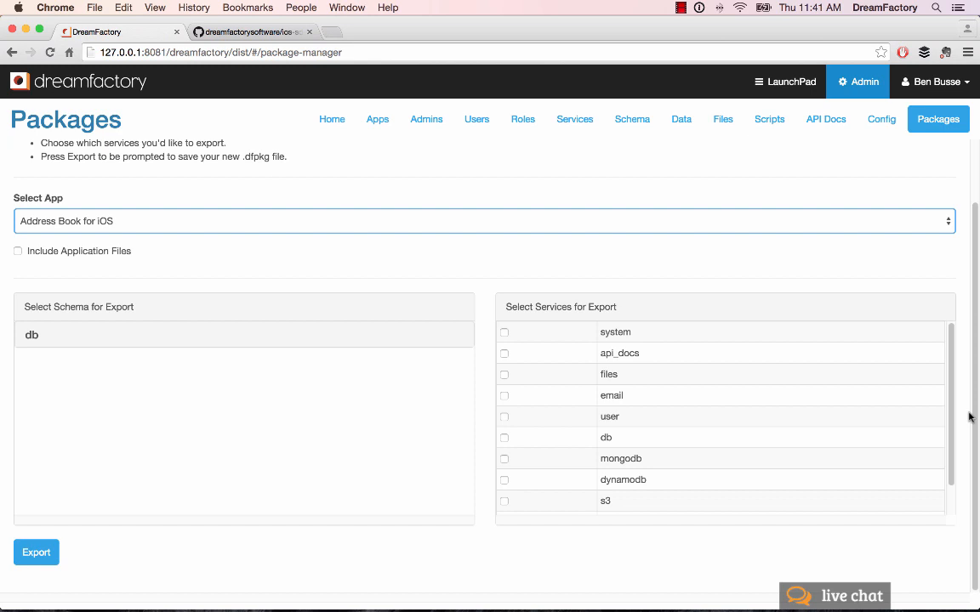
View the application import form with its sample packages, and check the options available for the signed-in account
left_click(392, 126)
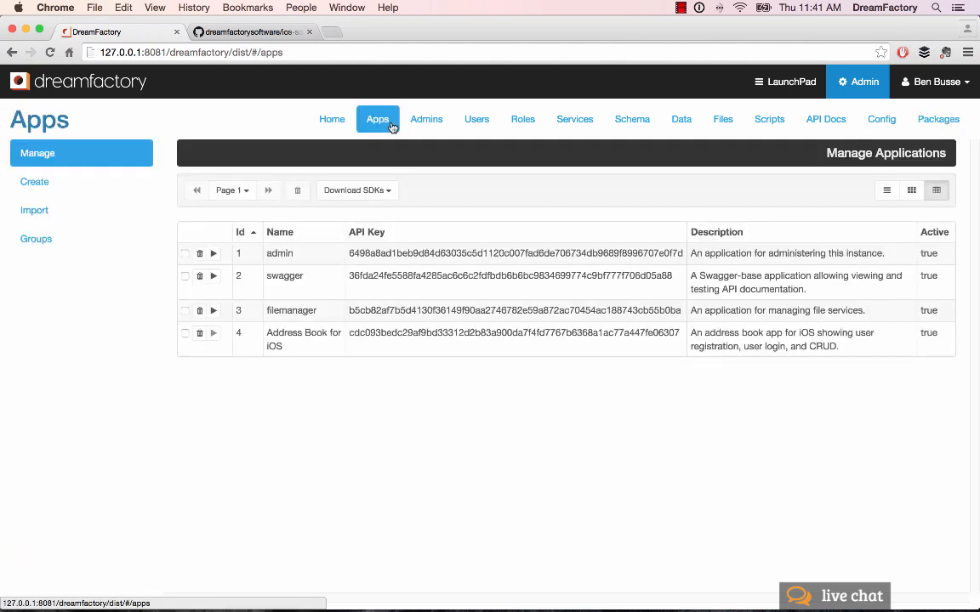
left_click(54, 219)
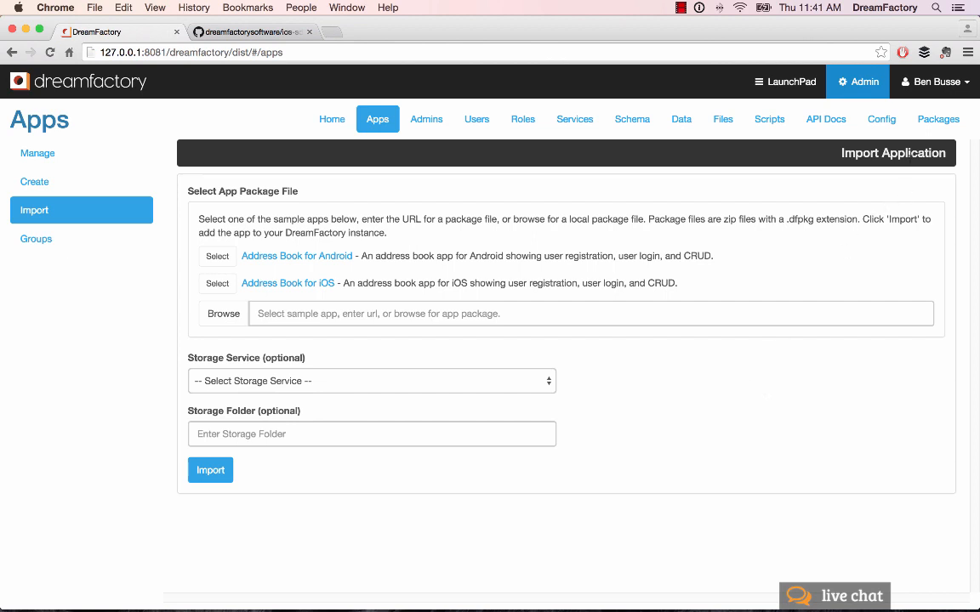
left_click(972, 84)
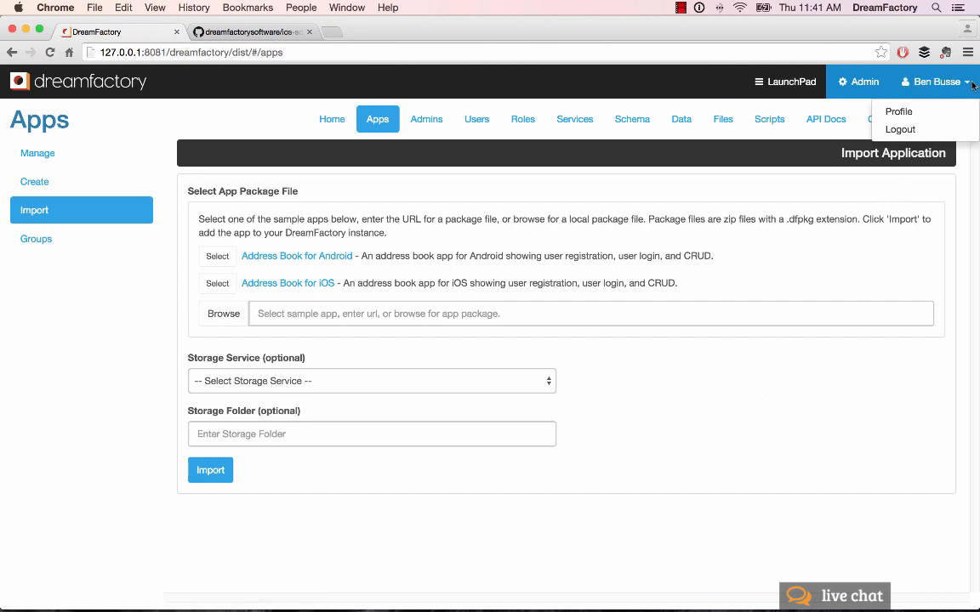
left_click(800, 172)
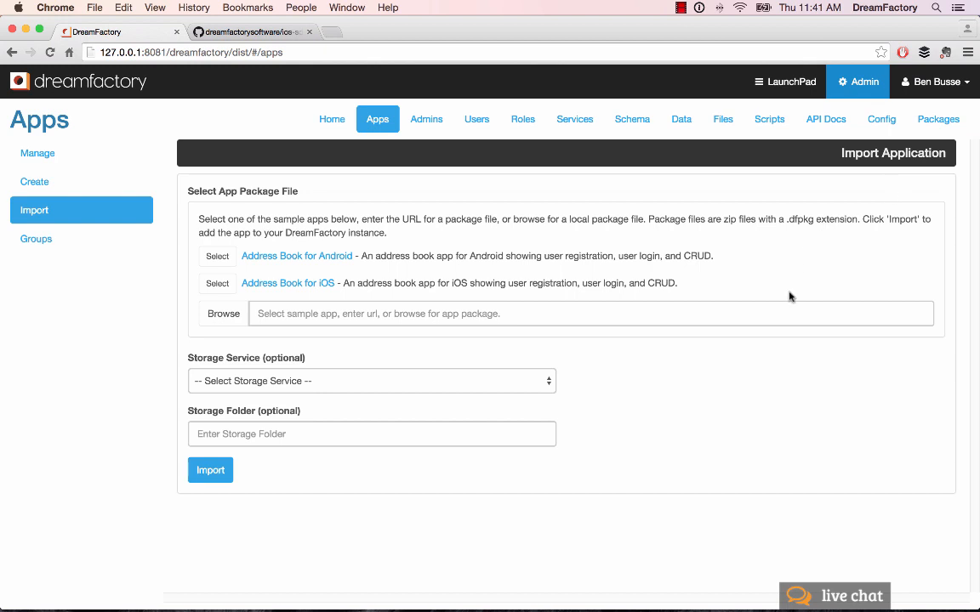
View the LaunchPad's applications, and return to the admin home to look at its download options and developer resources
left_click(781, 85)
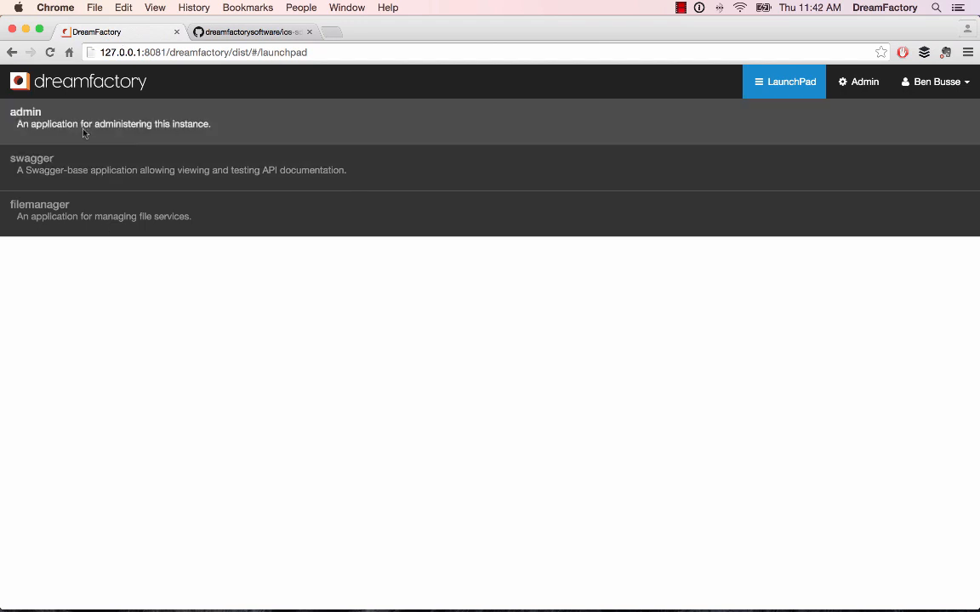
left_click(862, 85)
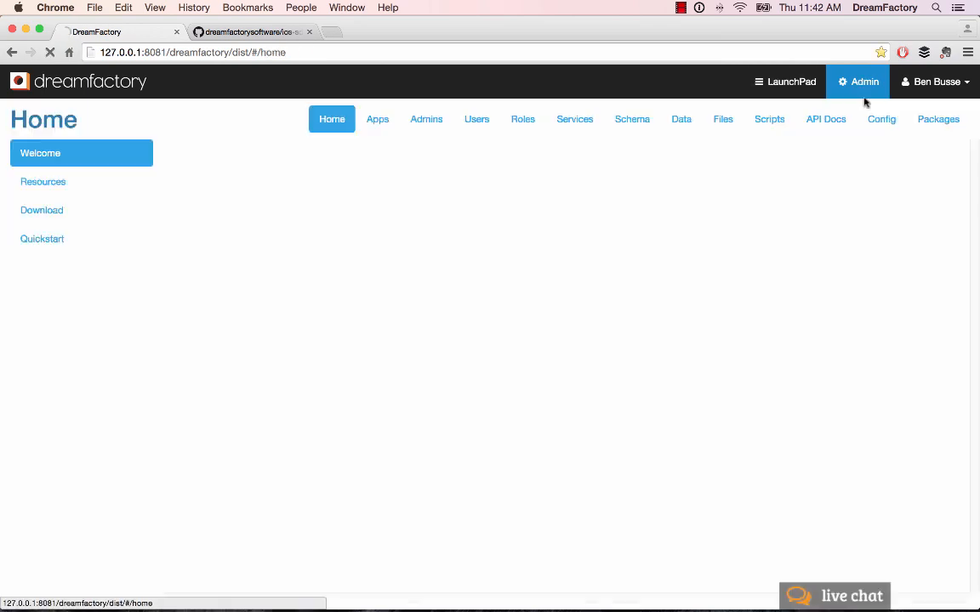
left_click(51, 210)
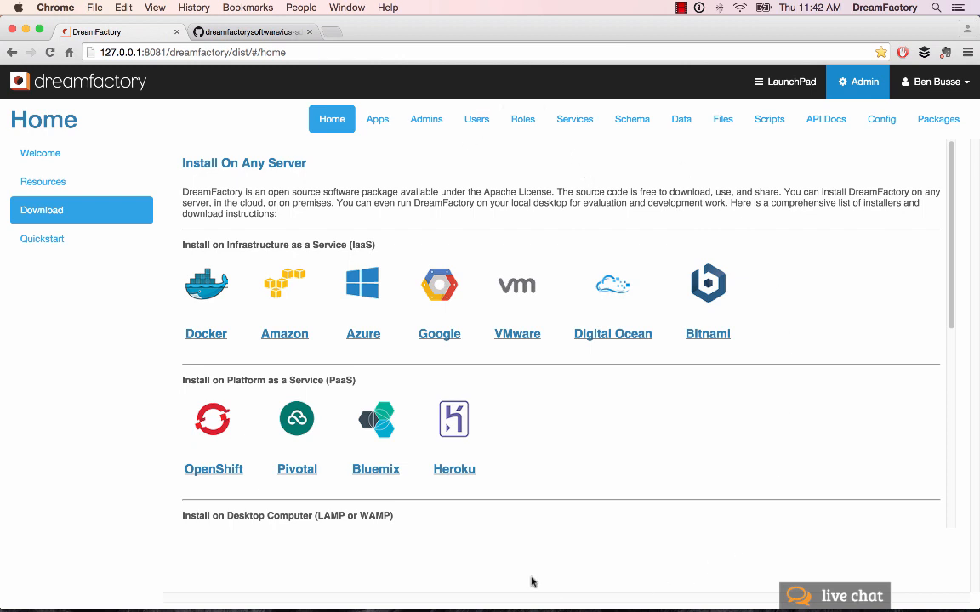
left_click(44, 181)
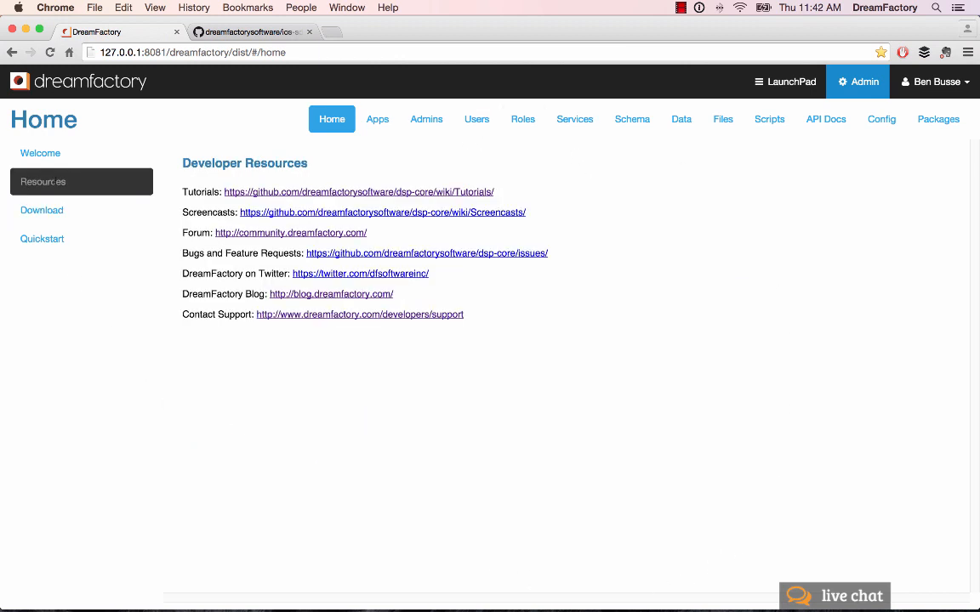